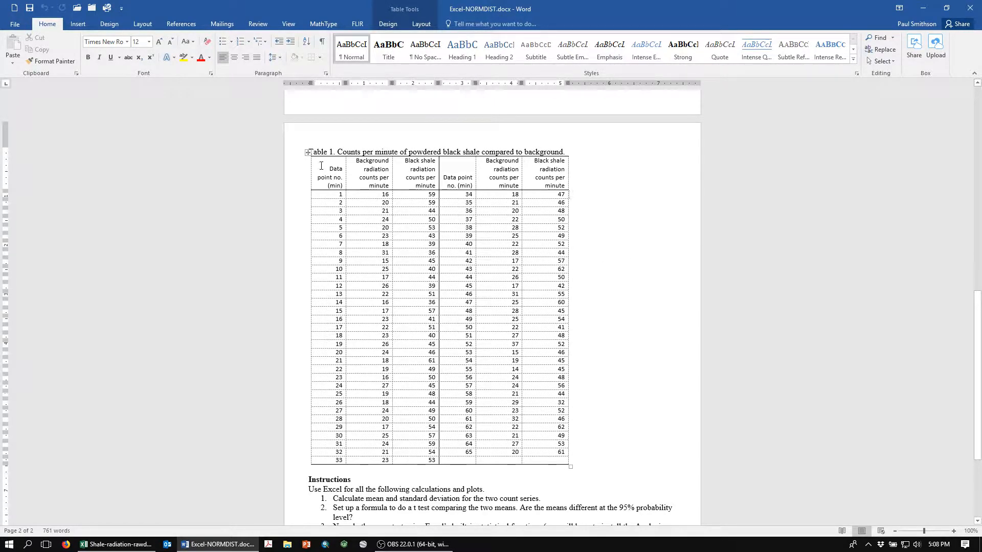
Copy the cells of Table 1 from the Word document and select cell A1 on the Data sheet of the Excel workbook
left_click_drag(322, 168, 567, 462)
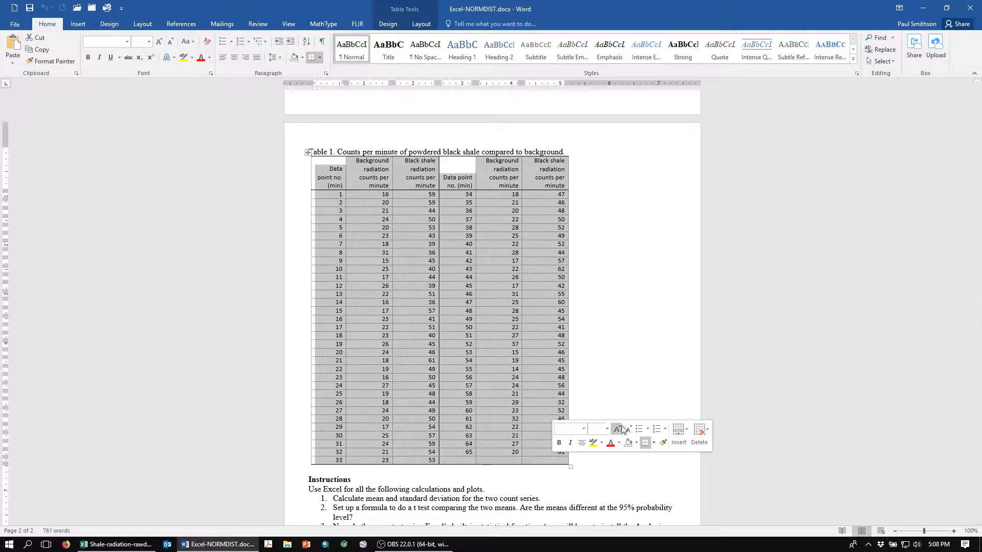
key("ctrl+c")
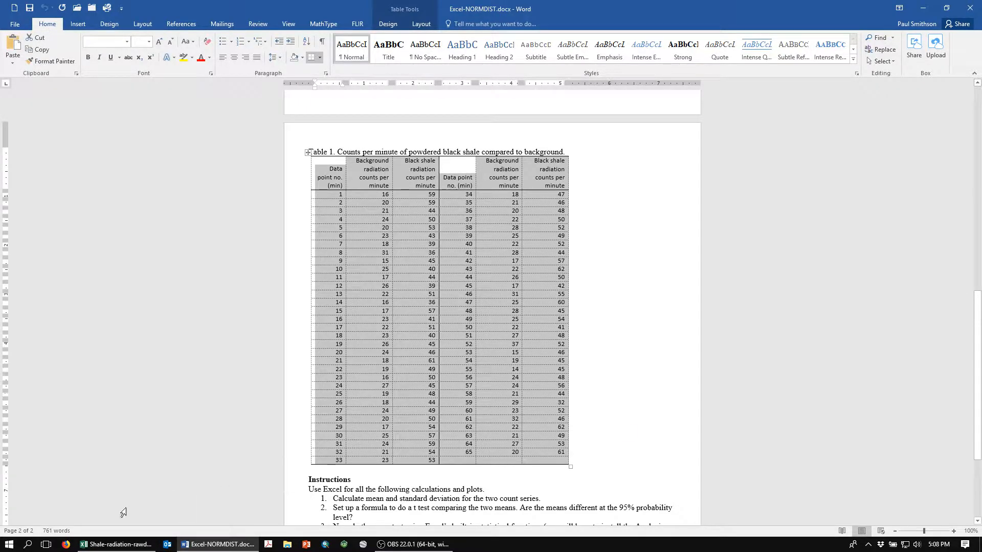
left_click(110, 545)
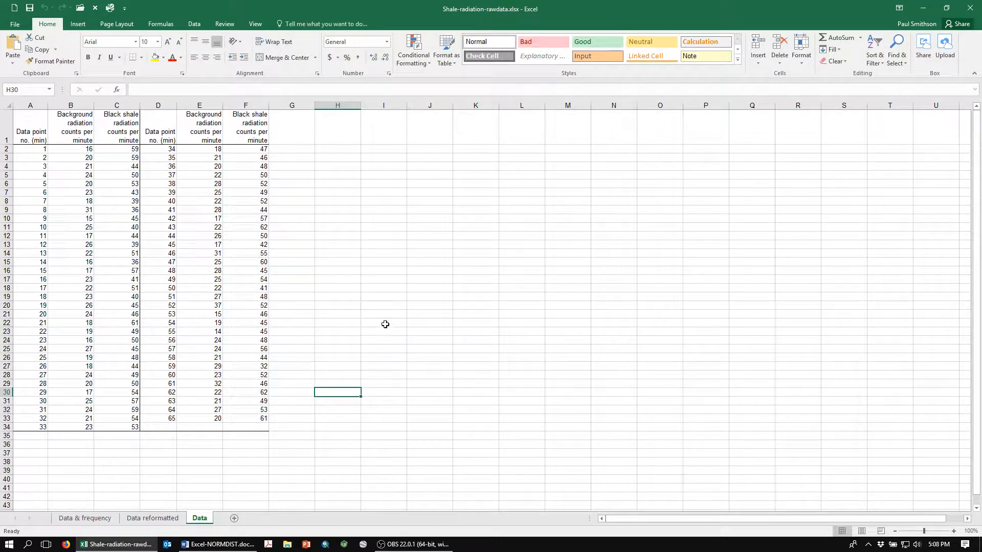
left_click(24, 126)
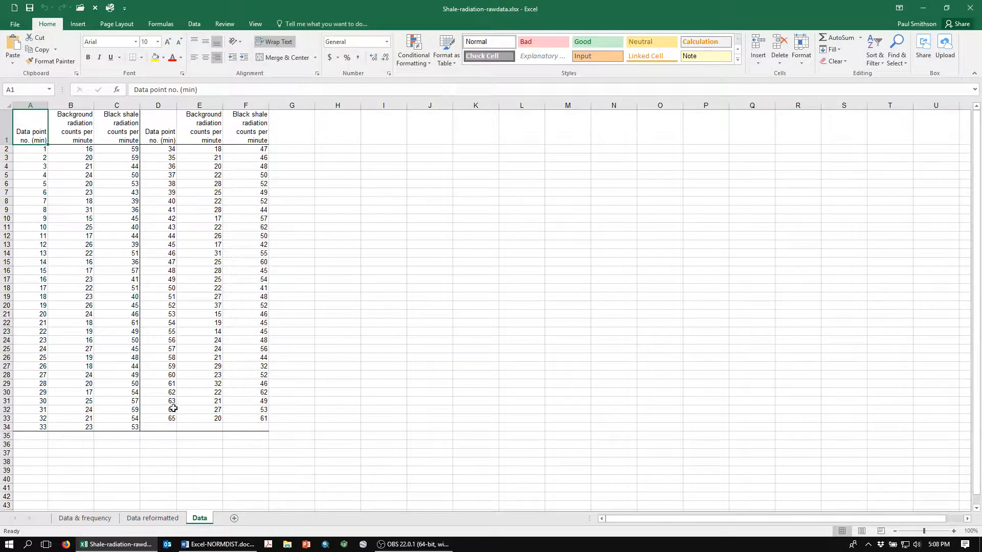
Switch to the Data reformatted sheet and examine the first background category bins in E3:E5
left_click(153, 519)
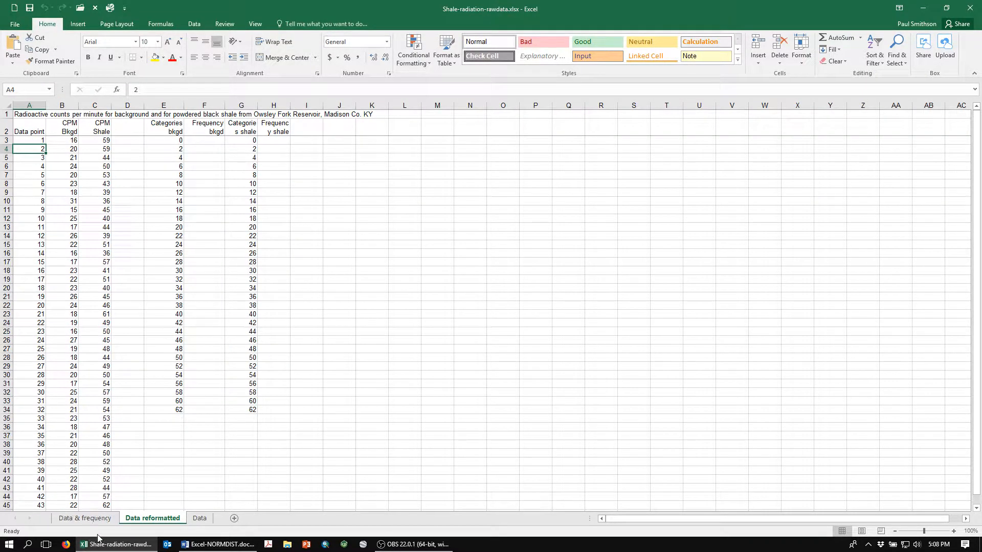
left_click(170, 140)
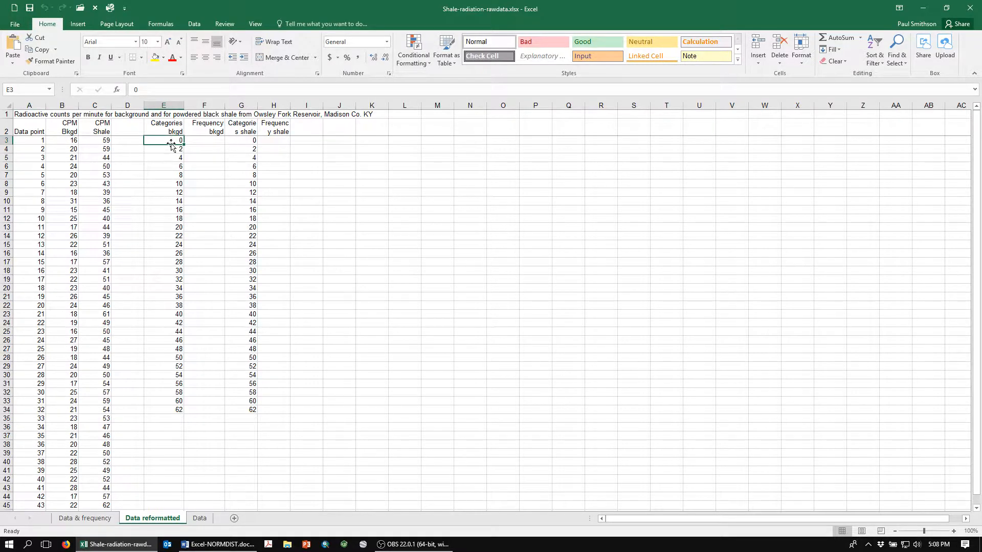
left_click_drag(170, 139, 169, 149)
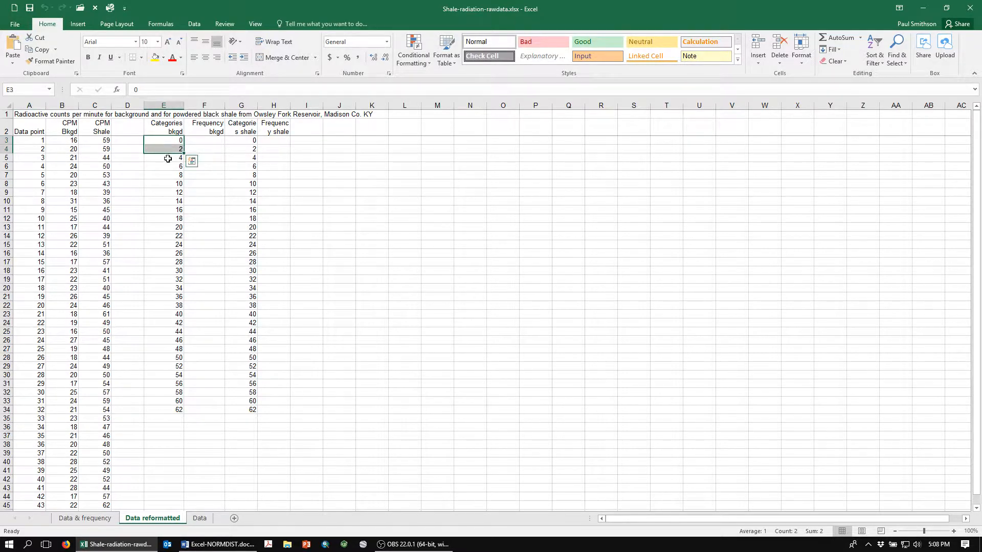
left_click(165, 160)
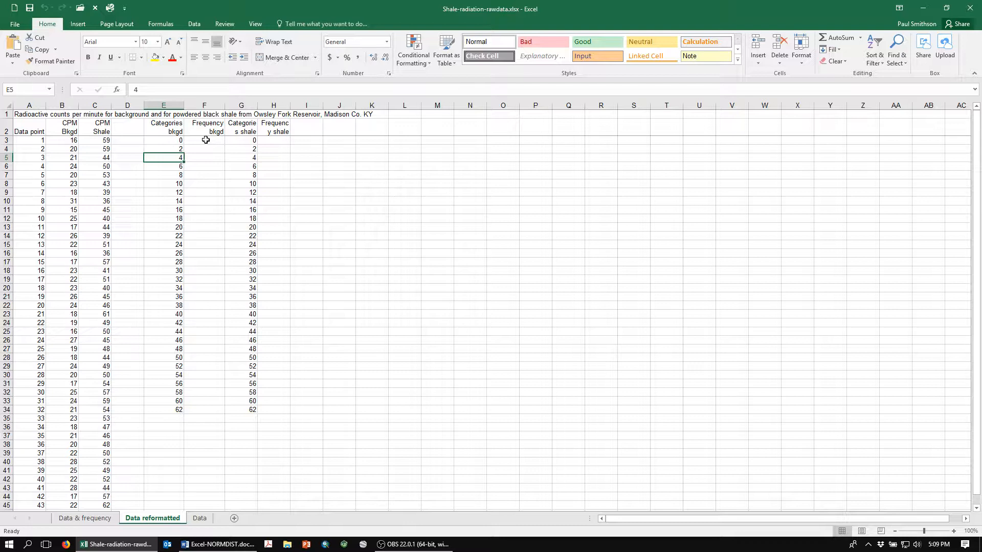
Fill F3:F35 with the array formula =frequency(B3:B67,E3:E34) to count the background readings per category
left_click_drag(206, 140, 216, 417)
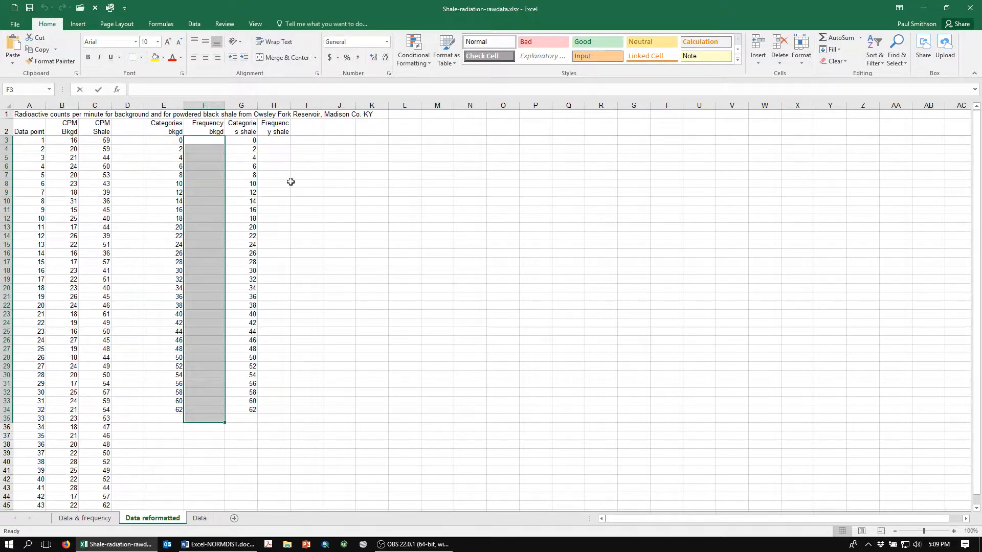
type("=fre")
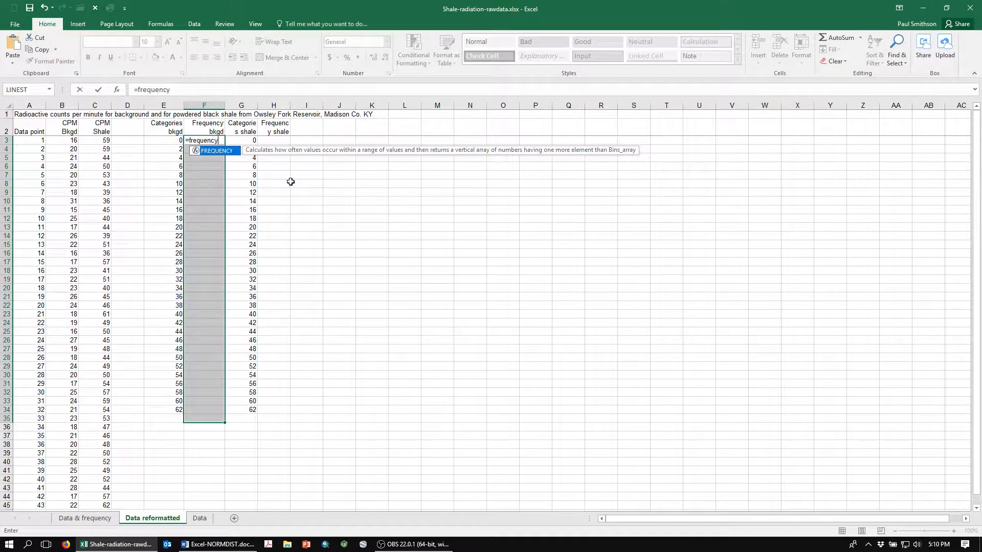
type("quency(")
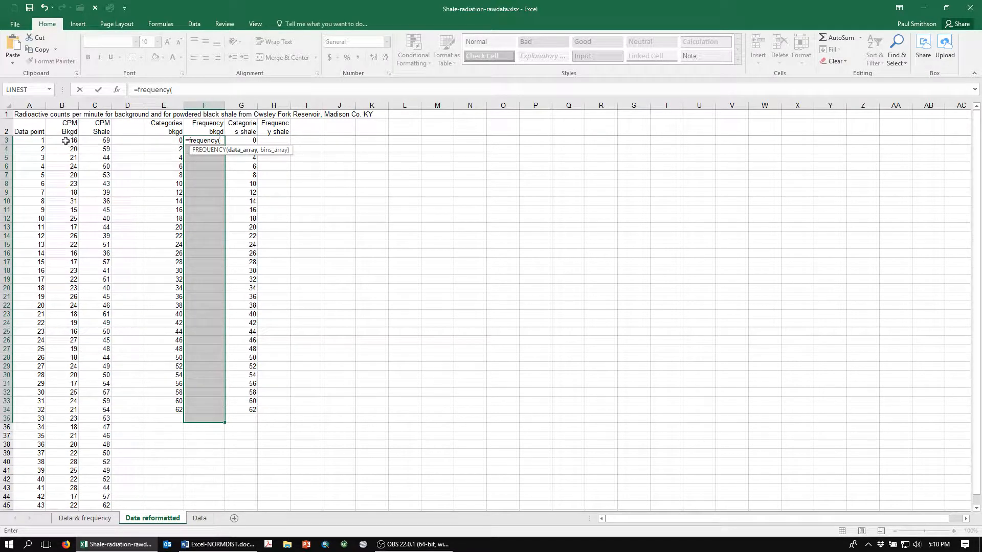
left_click_drag(62, 140, 60, 485)
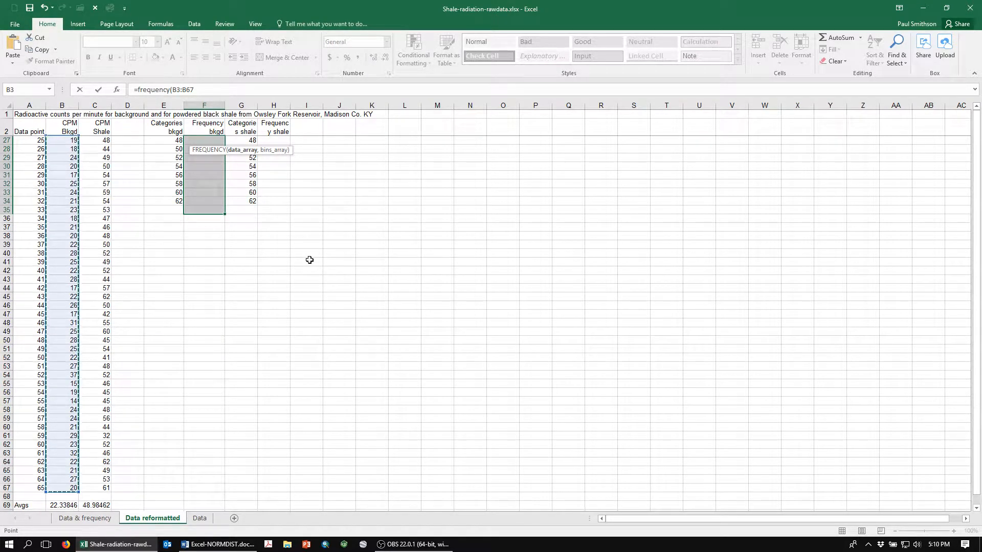
type(",")
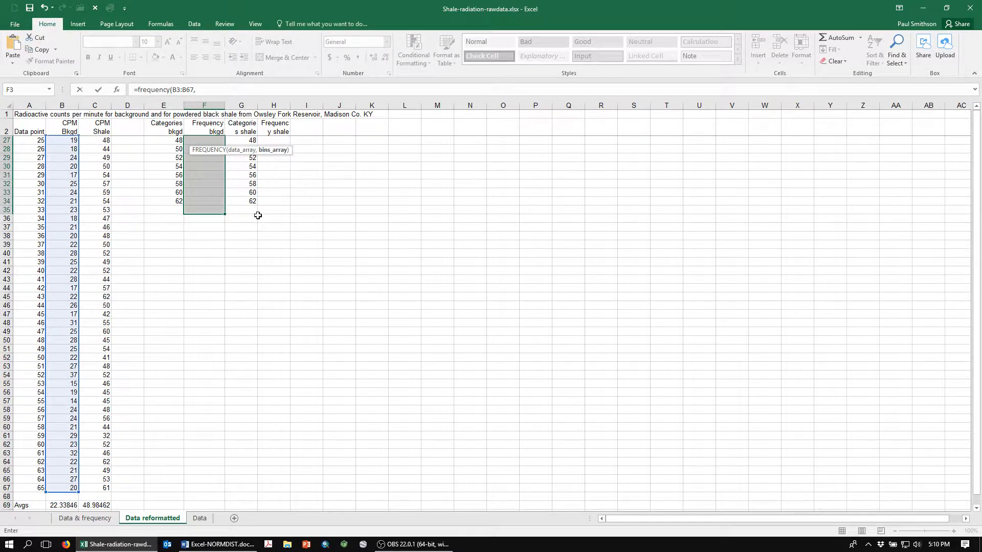
key("Left")
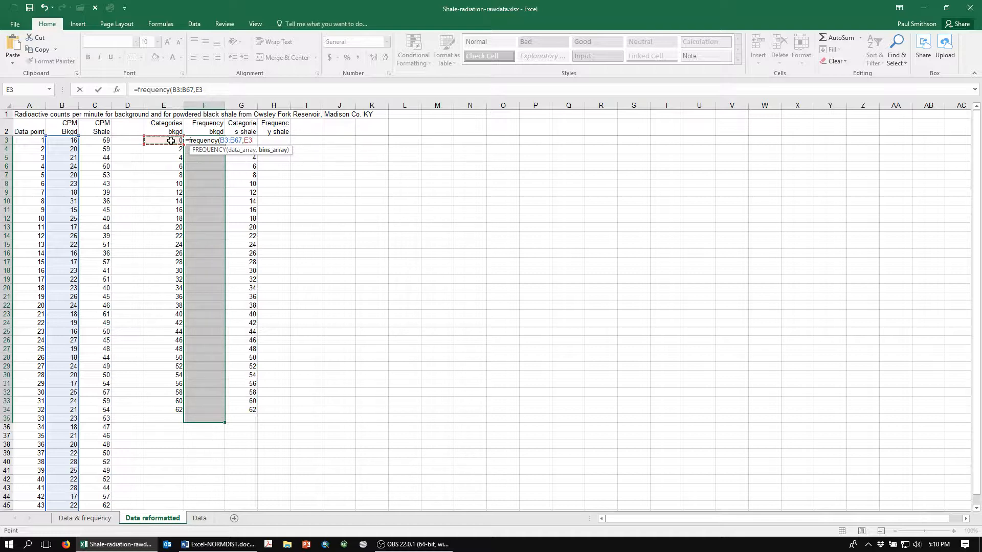
left_click_drag(169, 141, 171, 402)
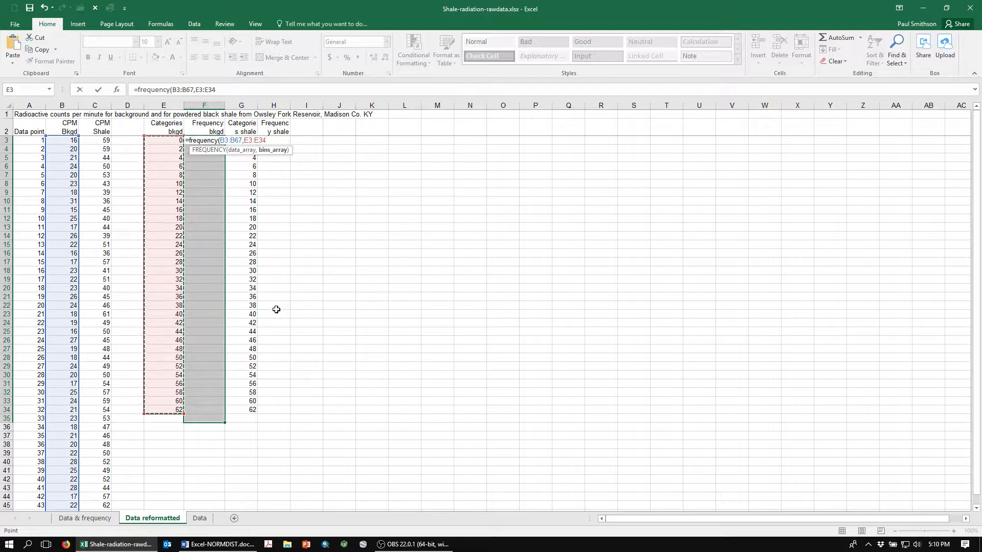
type(")")
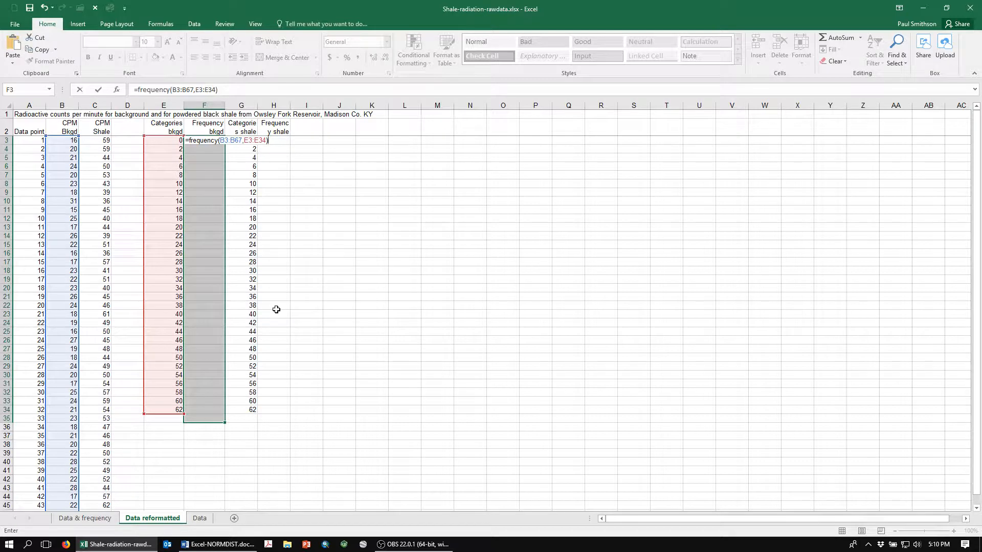
key("ctrl+shift+Return")
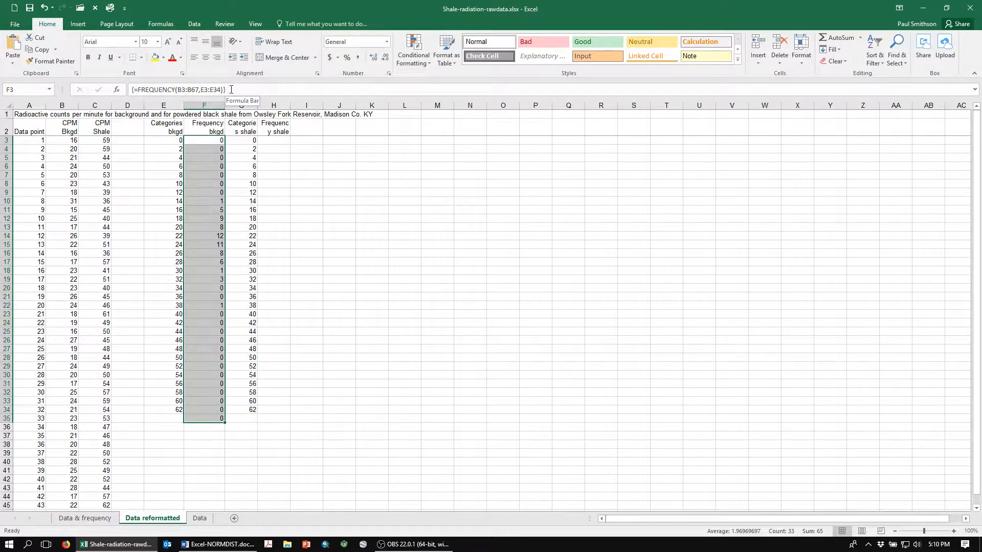
key("ctrl+q")
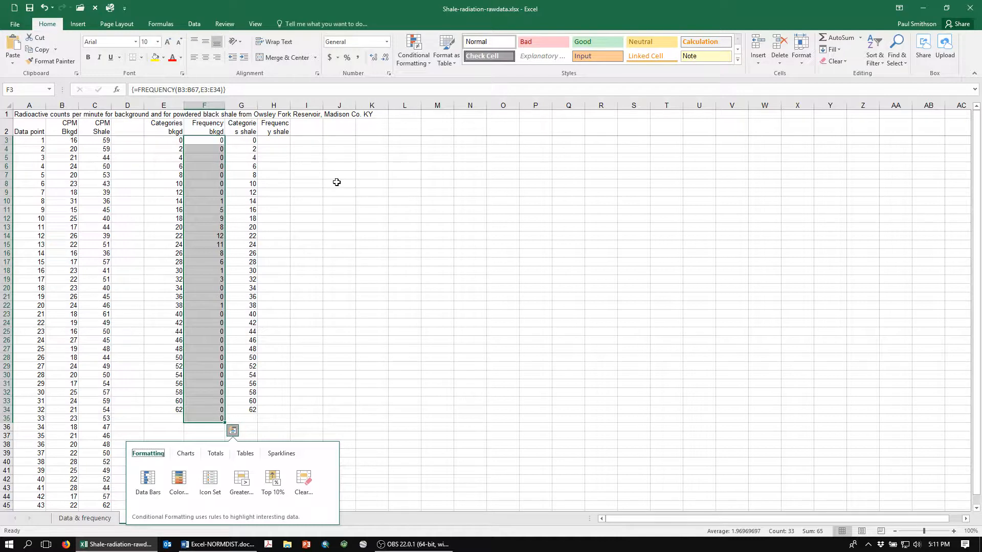
left_click(309, 257)
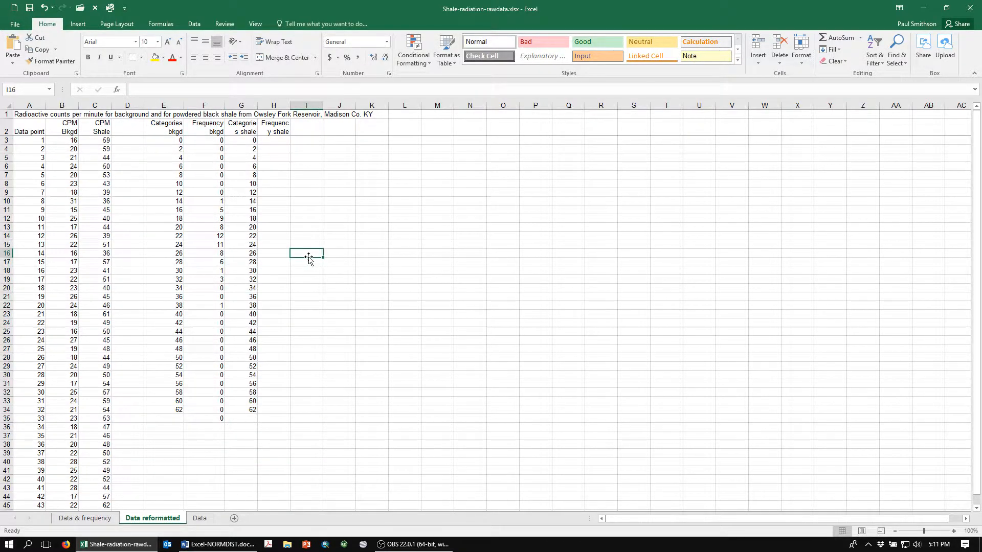
Enter the array formula =frequncy(C3:C67,G3:G34) across H3:H35 for the shale frequencies
left_click(274, 141)
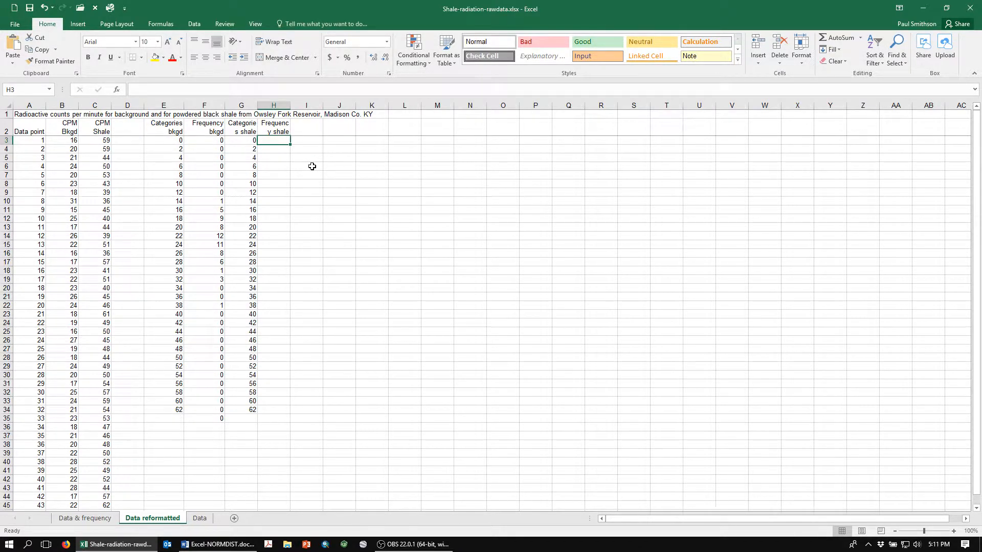
left_click_drag(272, 141, 269, 421)
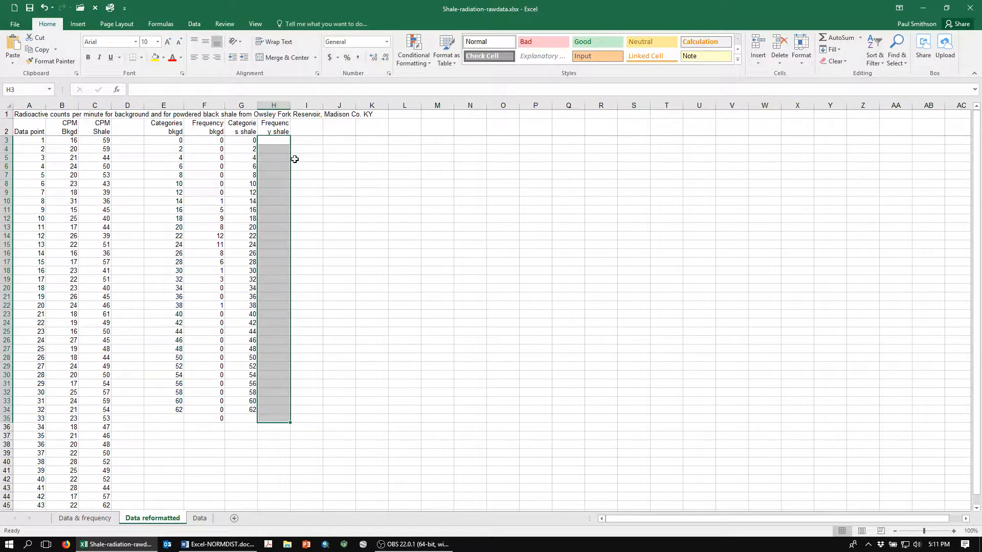
type("=frequ")
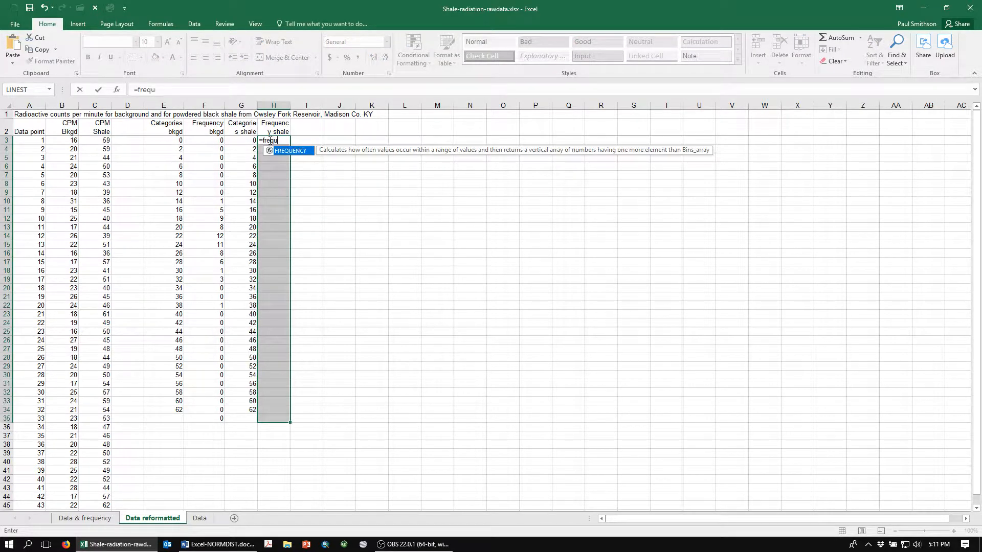
type("ncy(")
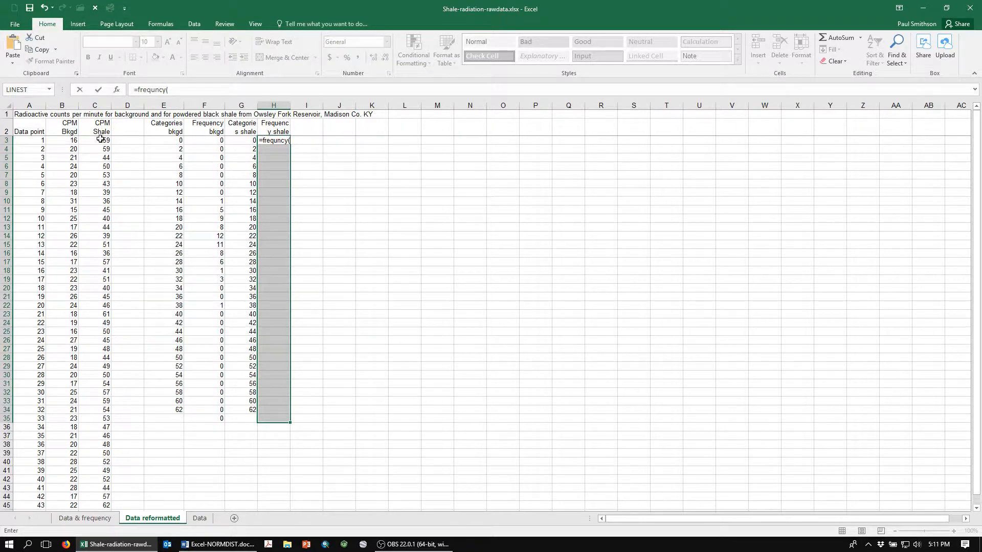
left_click_drag(98, 141, 93, 488)
type(",")
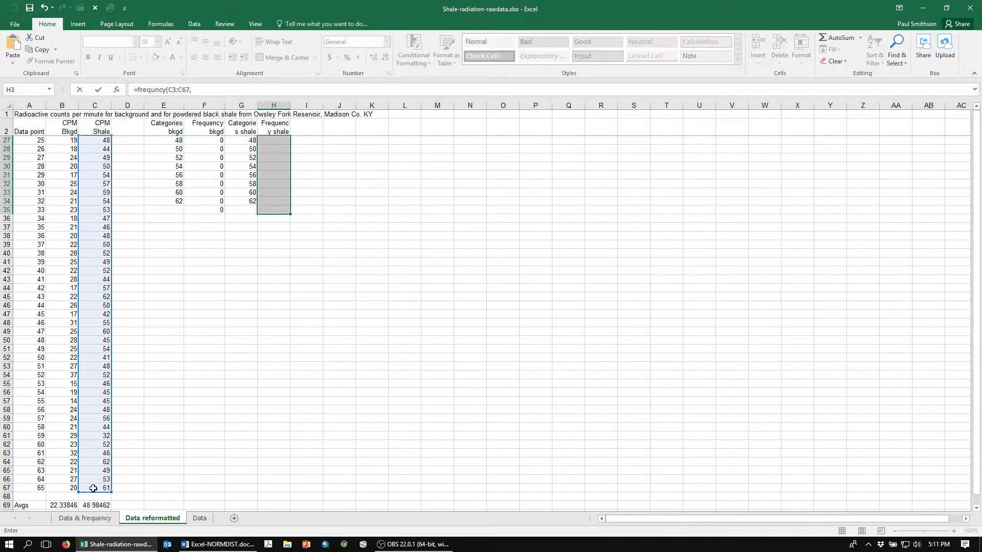
key("Left")
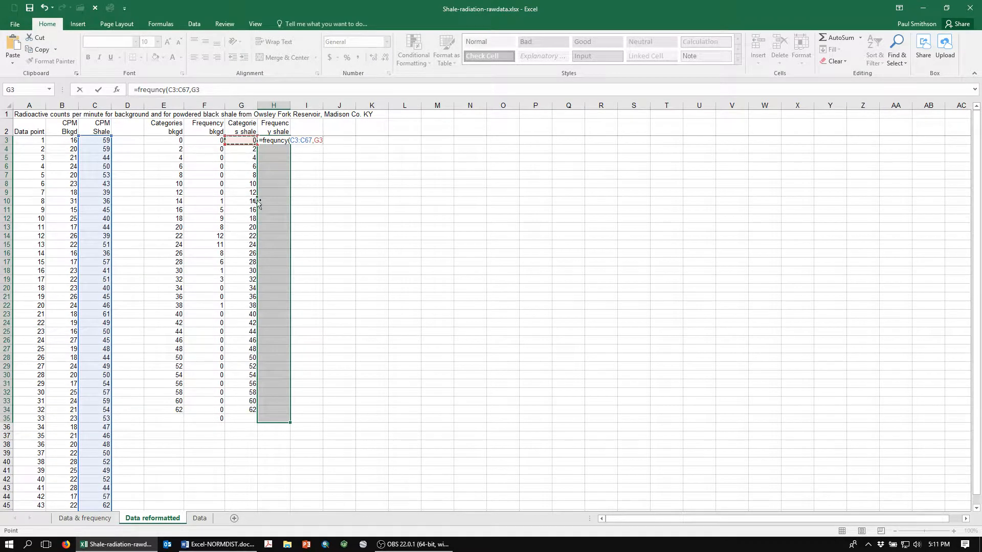
left_click_drag(236, 143, 249, 407)
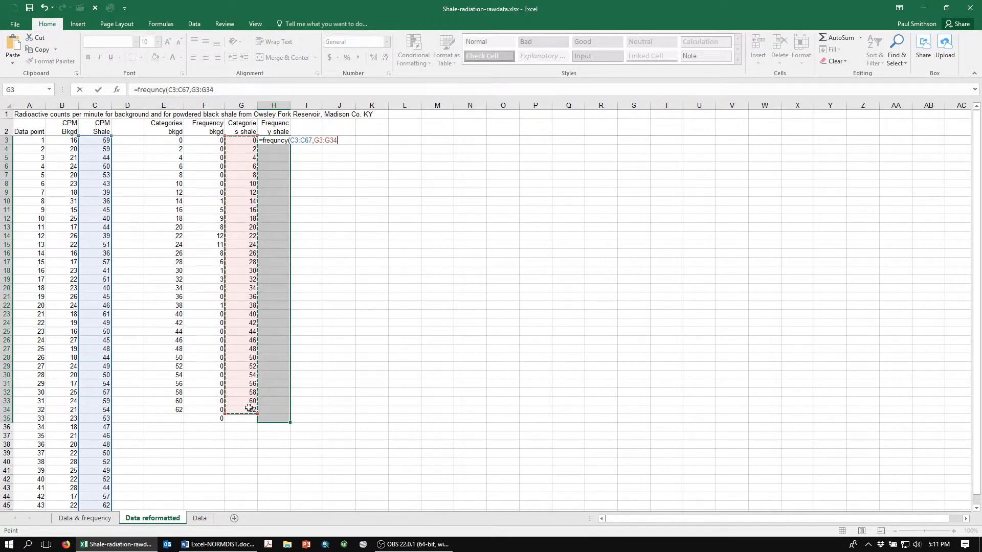
type(")")
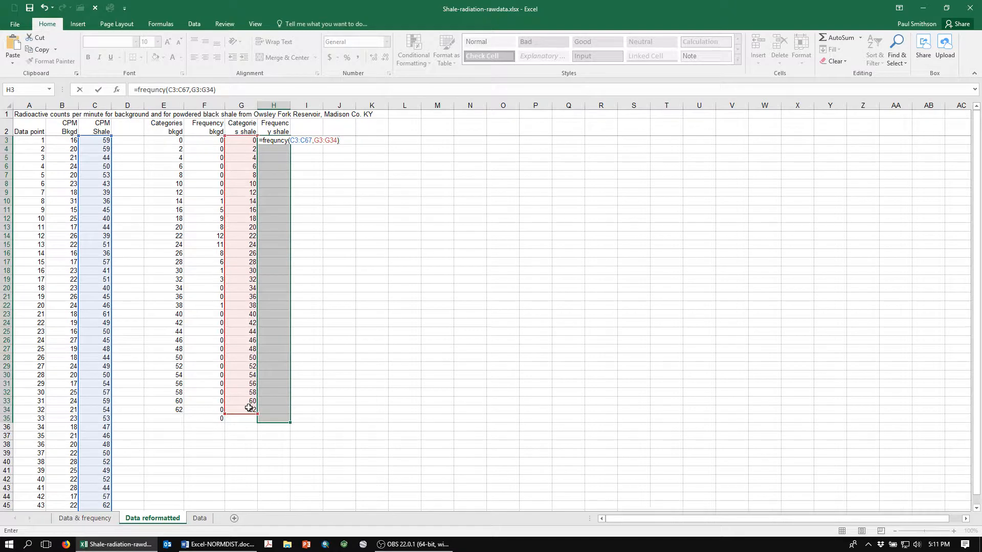
key("ctrl+shift+Return")
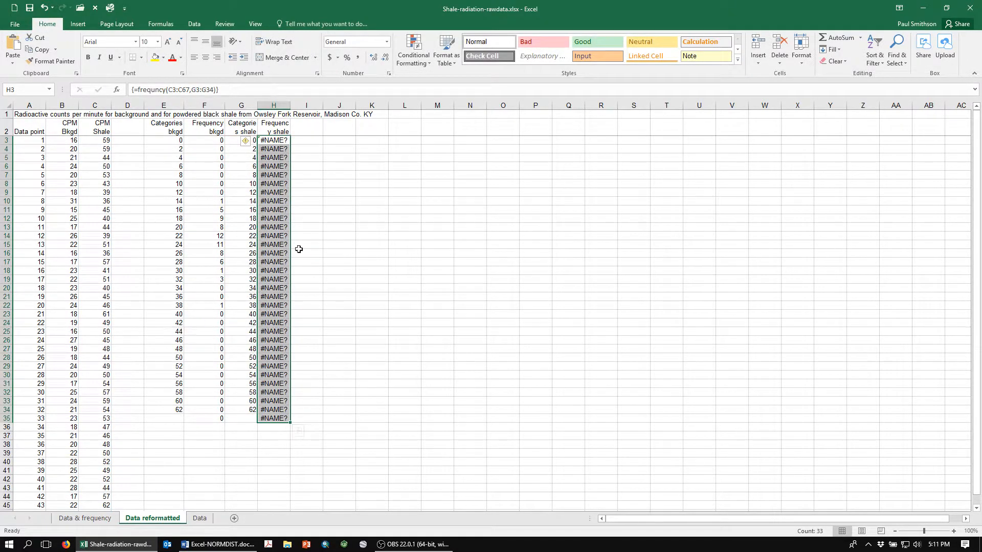
Correct the function name to FREQUENCY in the shale formula and re-enter it as an array across H3:H35
double_click(271, 141)
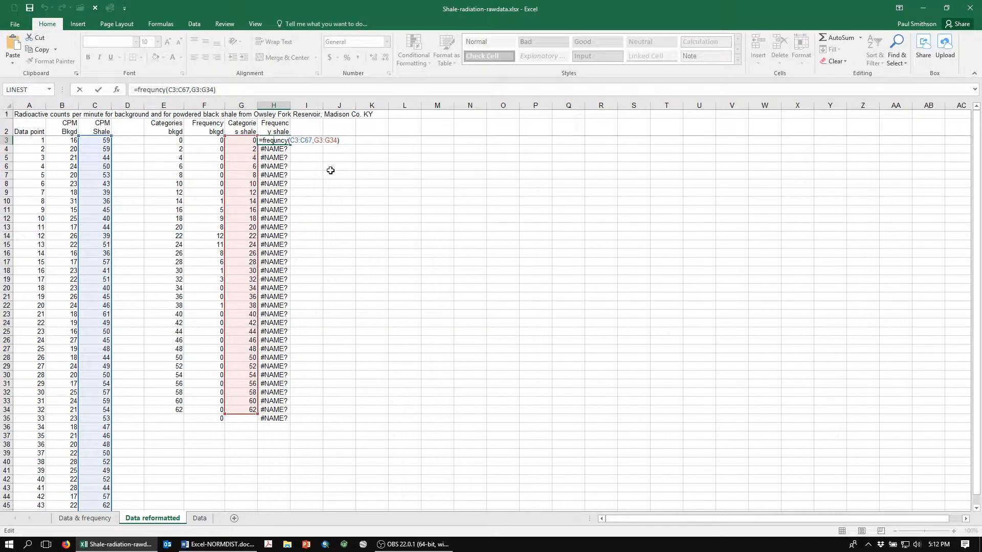
key("ctrl+shift+Return")
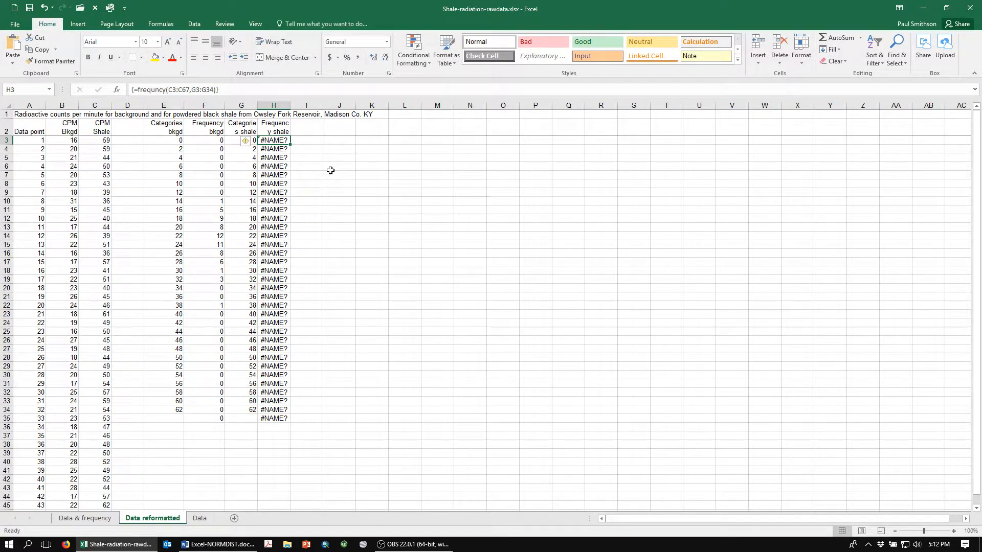
key("ctrl+shift+Down")
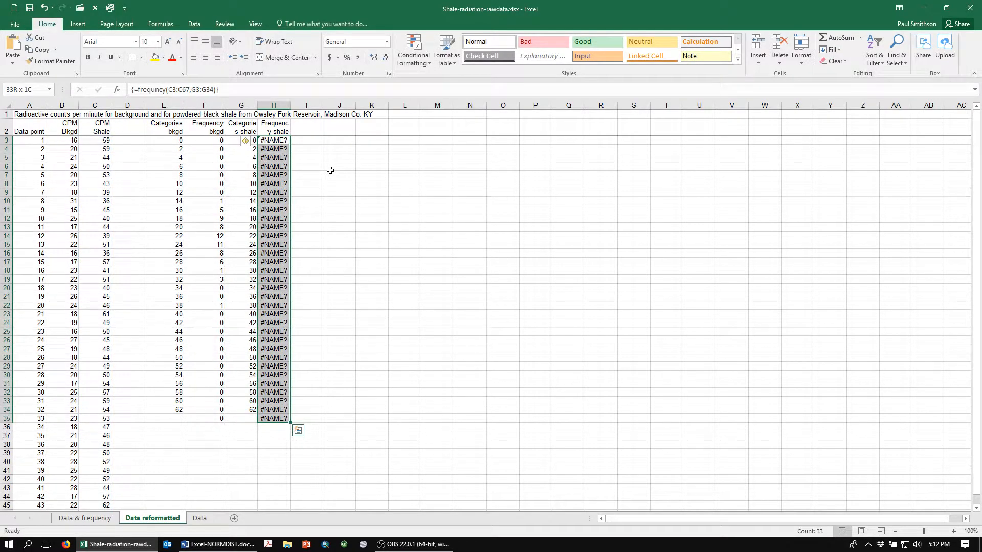
key("F2")
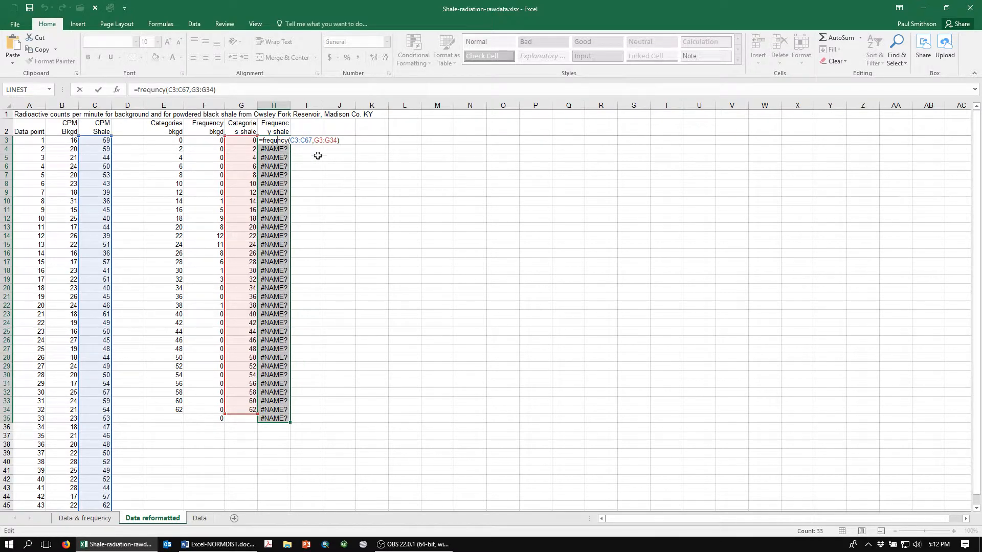
type("e")
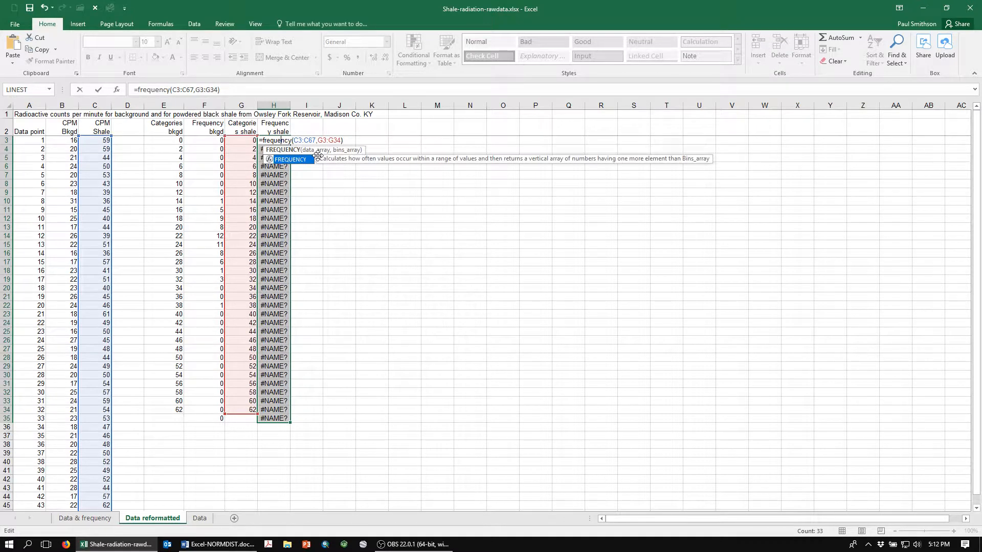
key("ctrl+shift+Return")
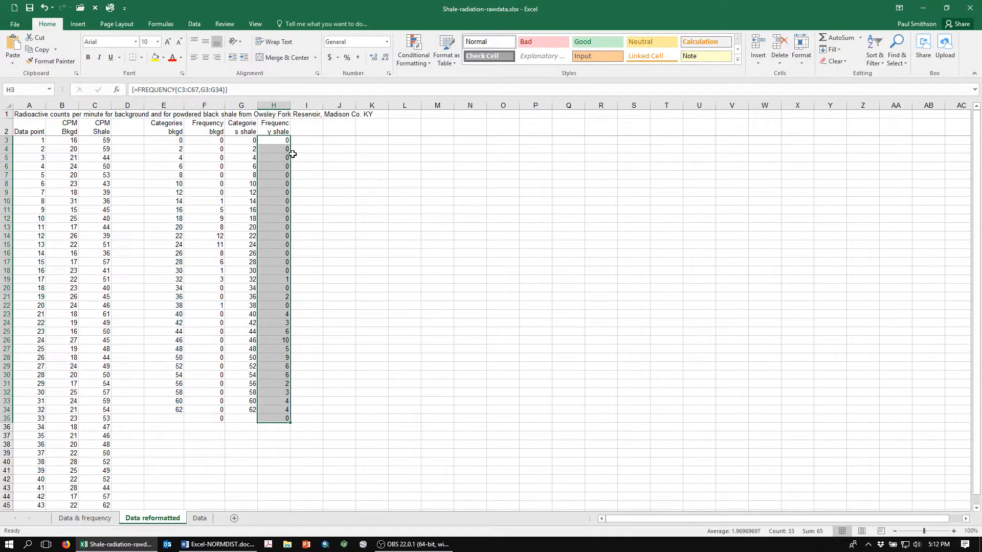
left_click(273, 141)
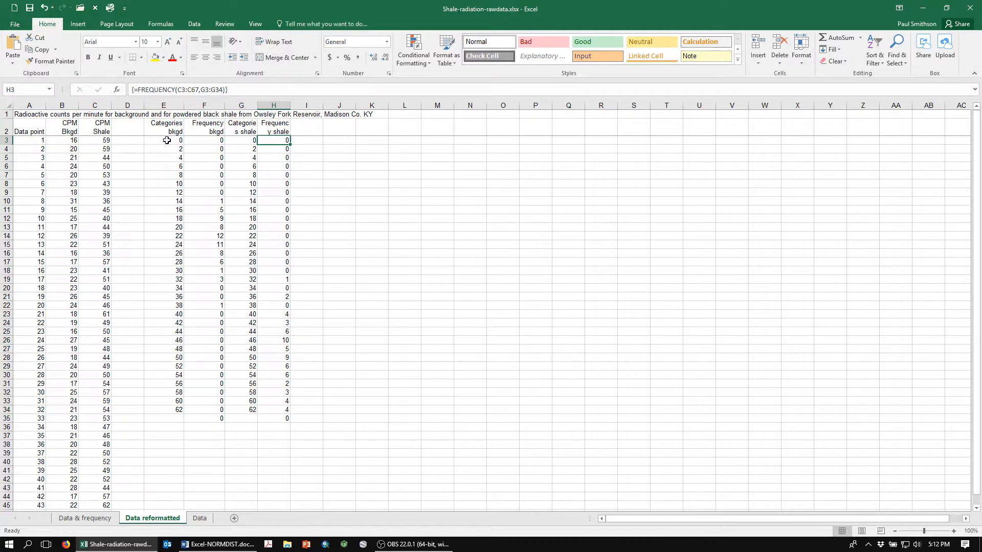
Insert a 2-D clustered column chart of the background categories and frequencies in E3:F34
left_click_drag(166, 141, 168, 410)
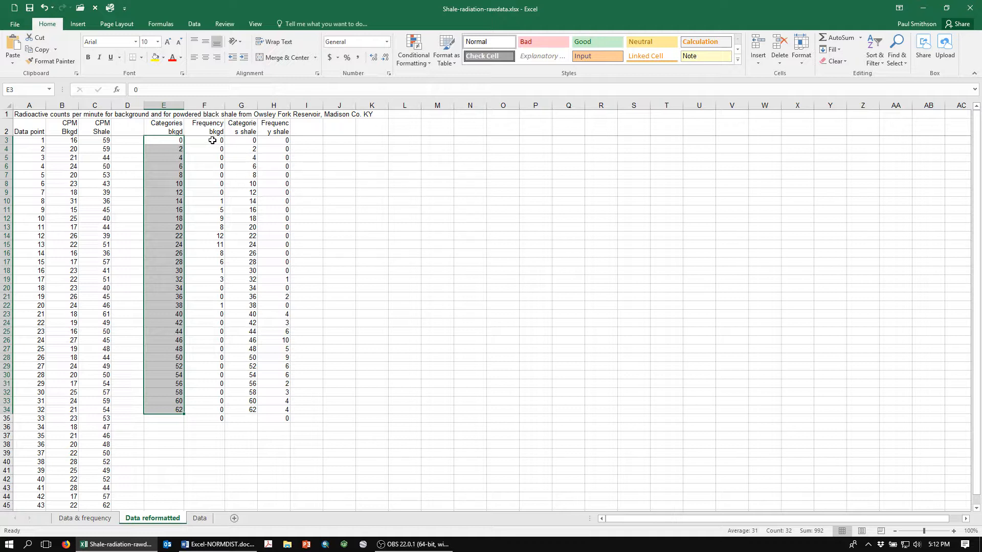
left_click_drag(213, 140, 218, 407)
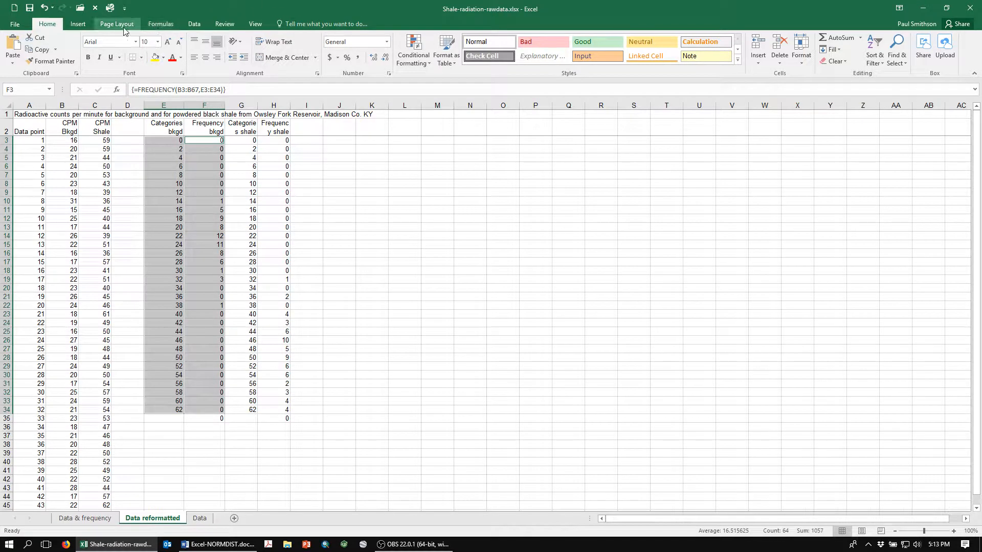
left_click(81, 26)
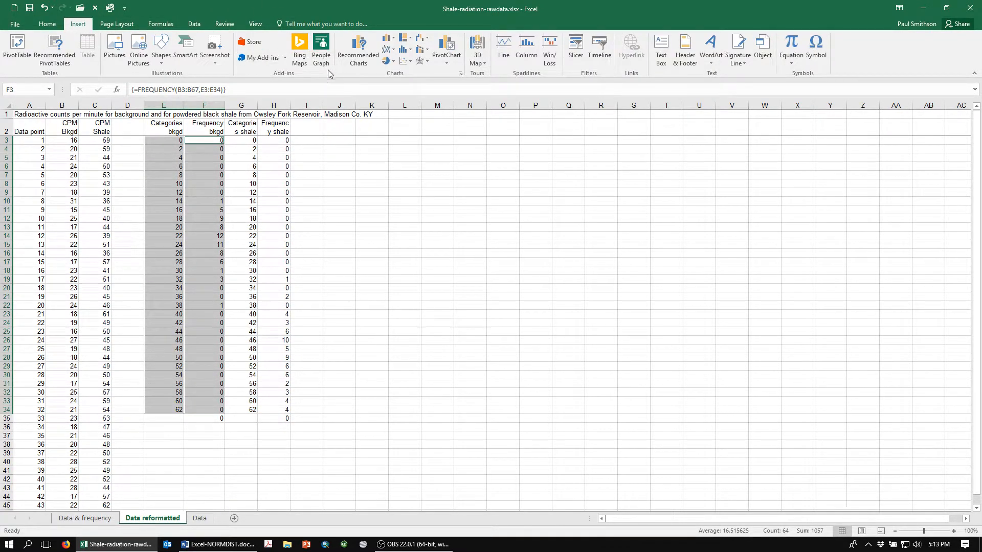
left_click(404, 51)
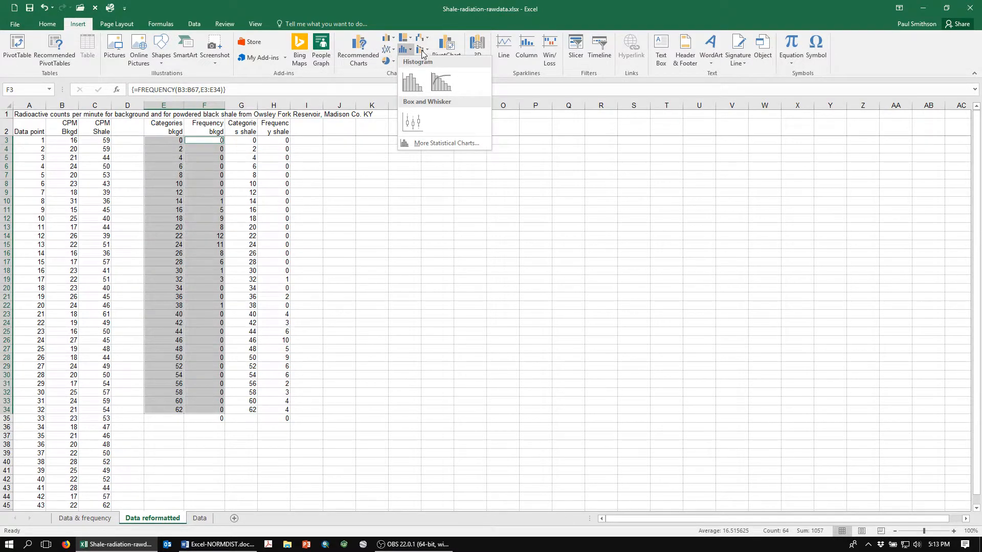
left_click(387, 41)
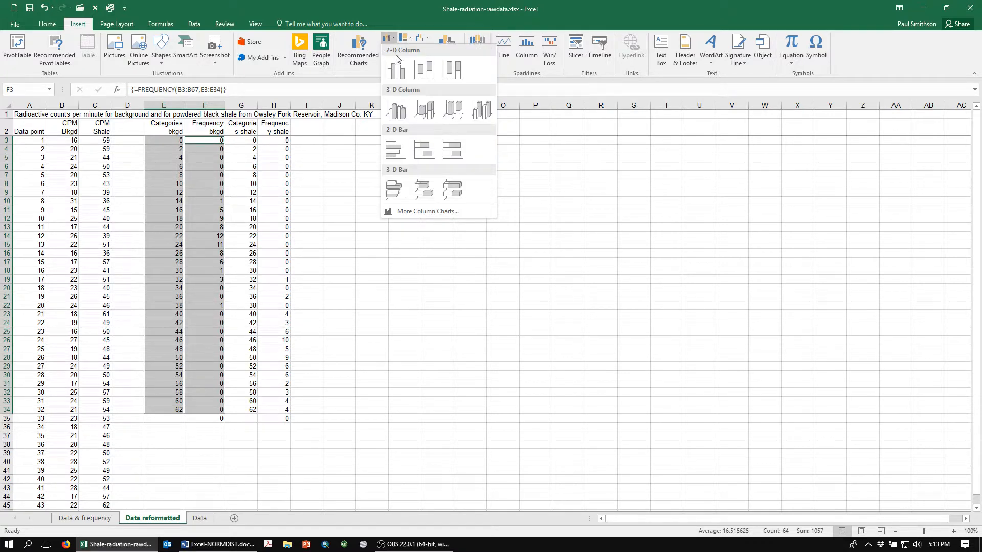
left_click(394, 77)
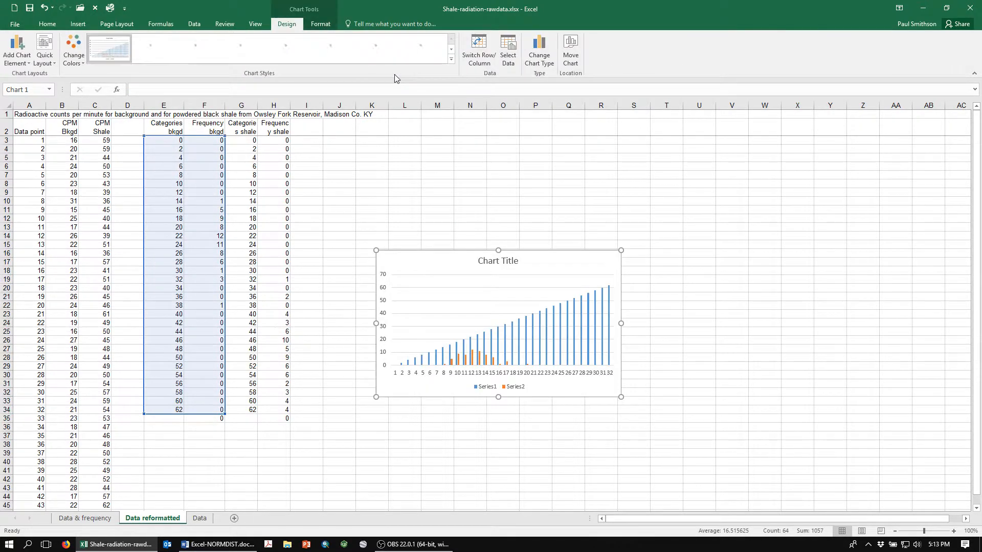
Remove Series1, the category values, from the chart's data source
right_click(430, 296)
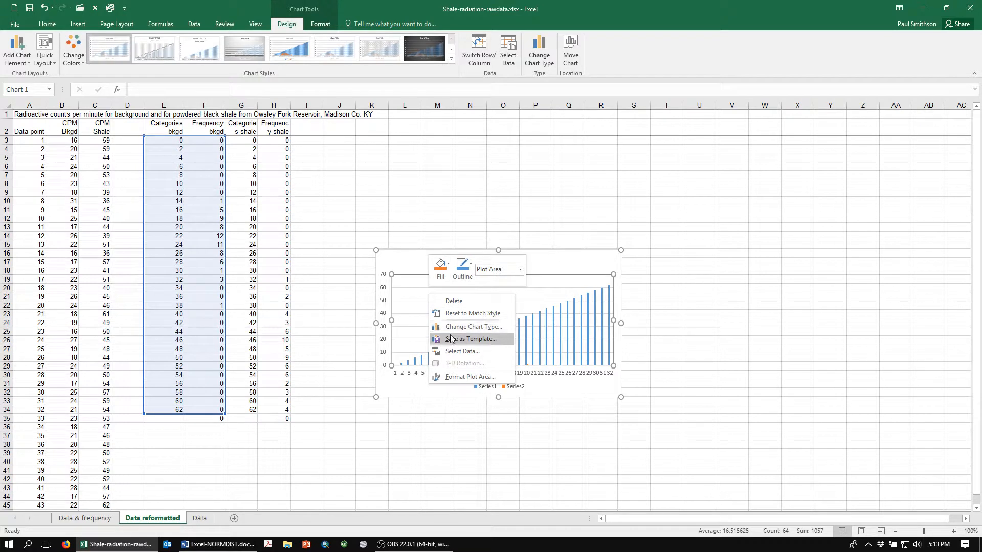
left_click(454, 351)
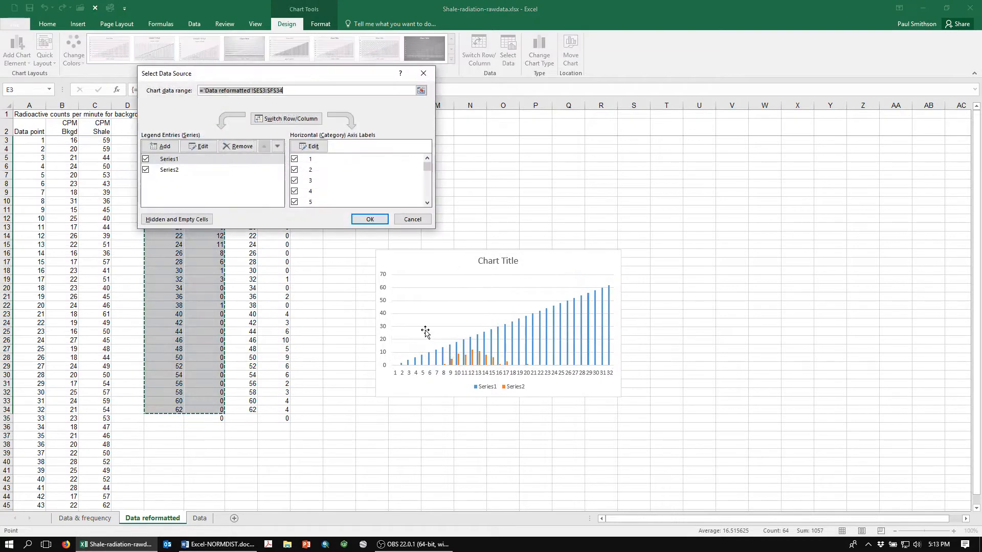
left_click(188, 159)
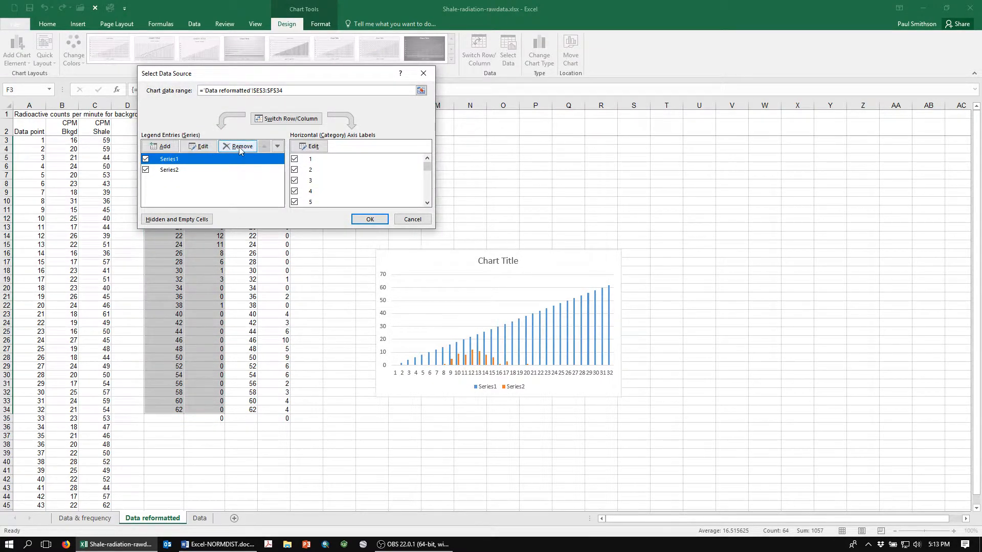
left_click(238, 146)
Check that the remaining series takes its values from F3:F34 on the Data reformatted sheet
left_click(202, 159)
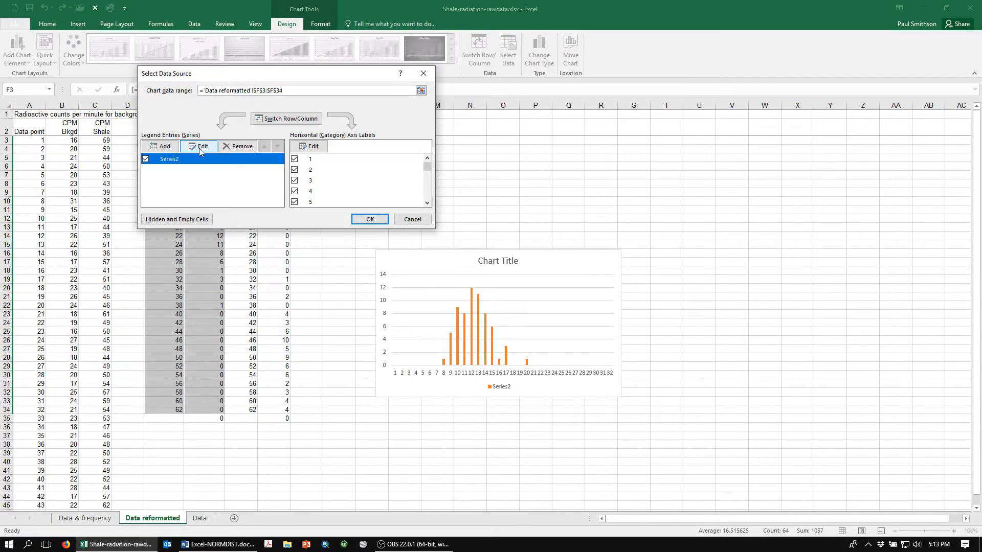
left_click(199, 146)
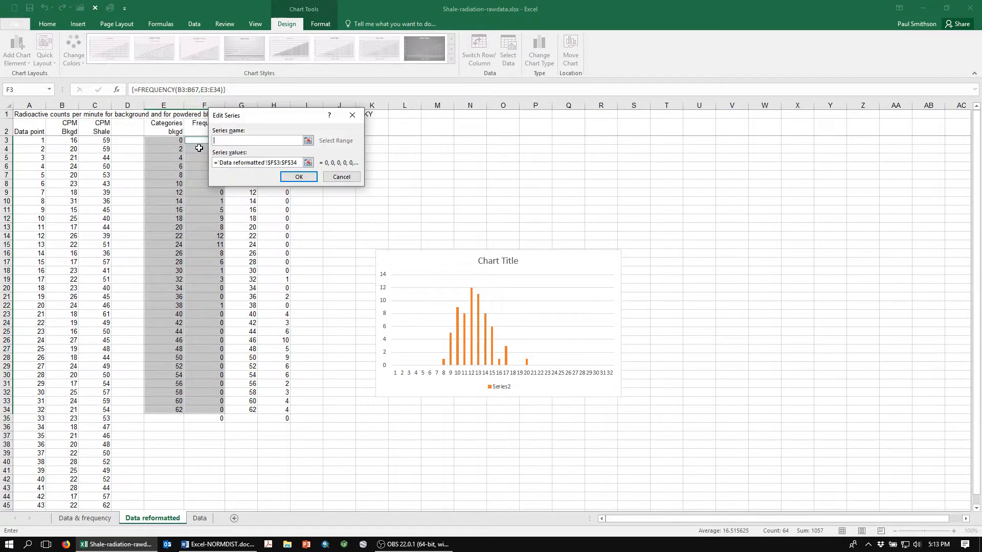
left_click(308, 162)
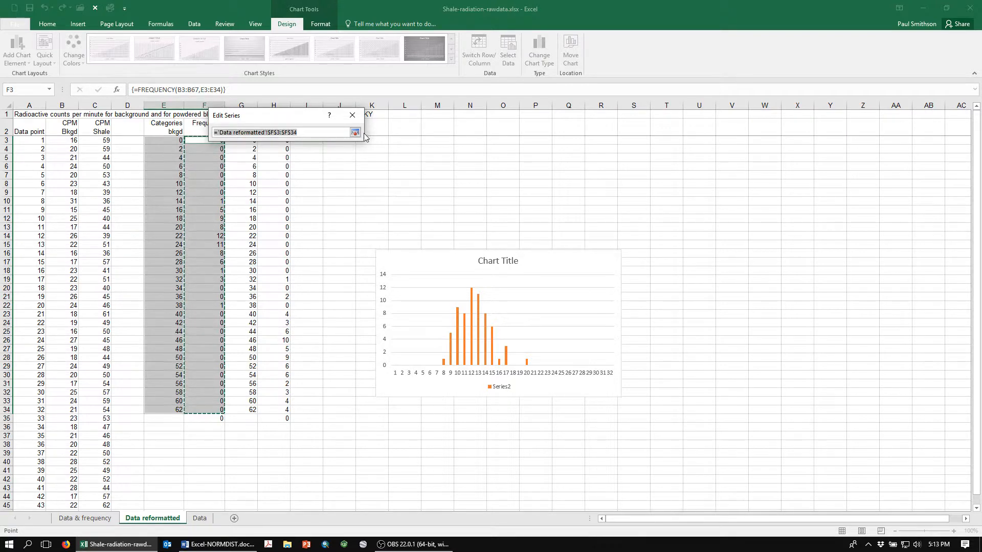
left_click(355, 133)
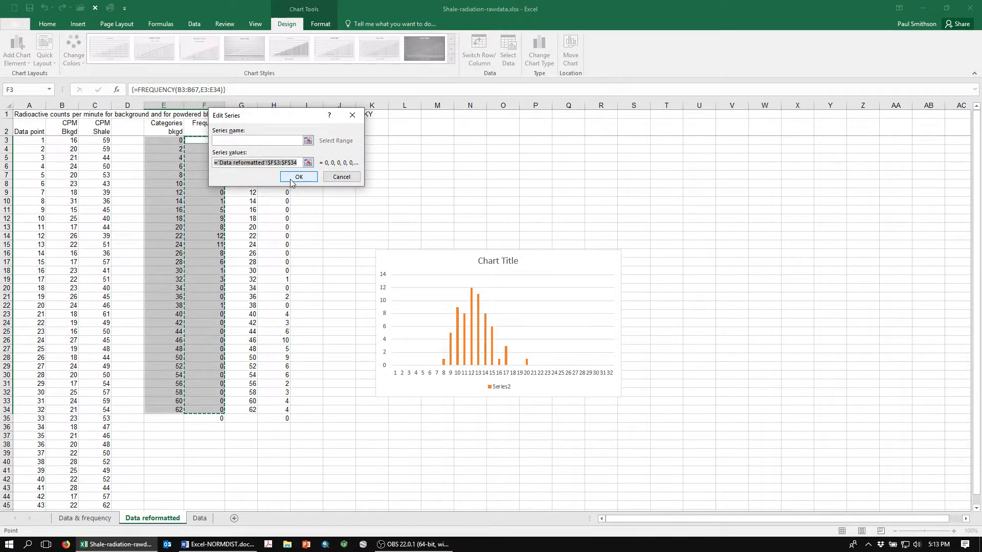
left_click(299, 177)
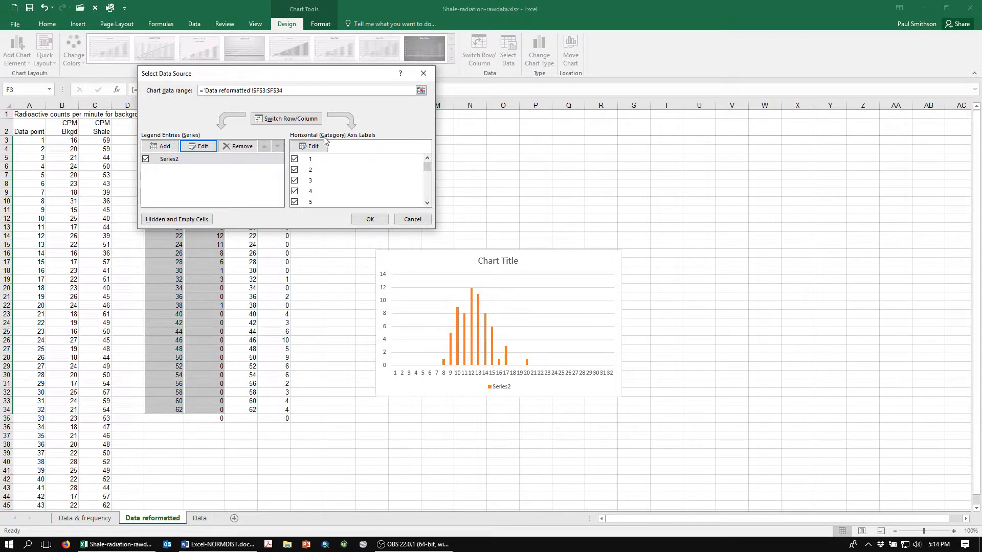
Set the chart's horizontal axis labels to the background categories in E3:E34 and accept the data source
left_click(309, 146)
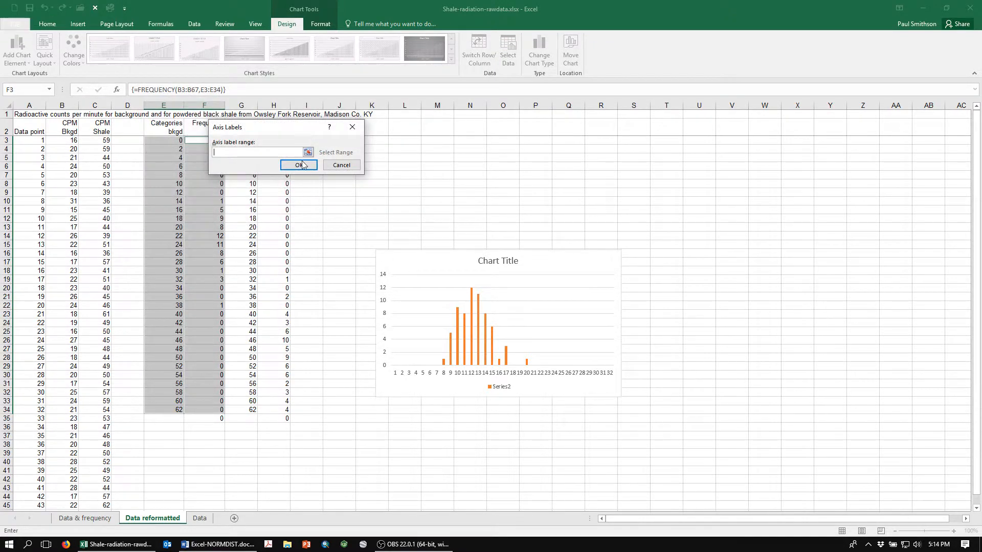
left_click(309, 153)
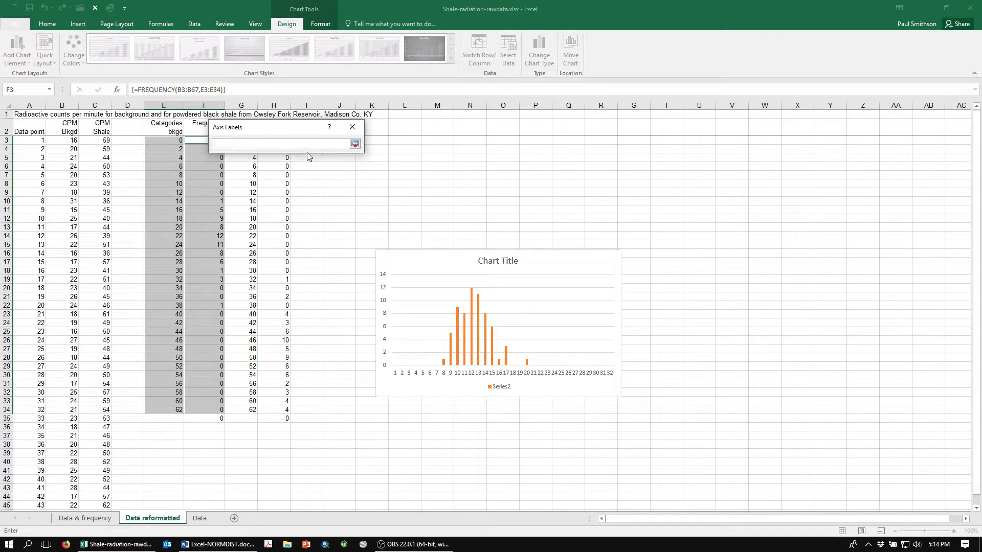
left_click_drag(160, 141, 153, 409)
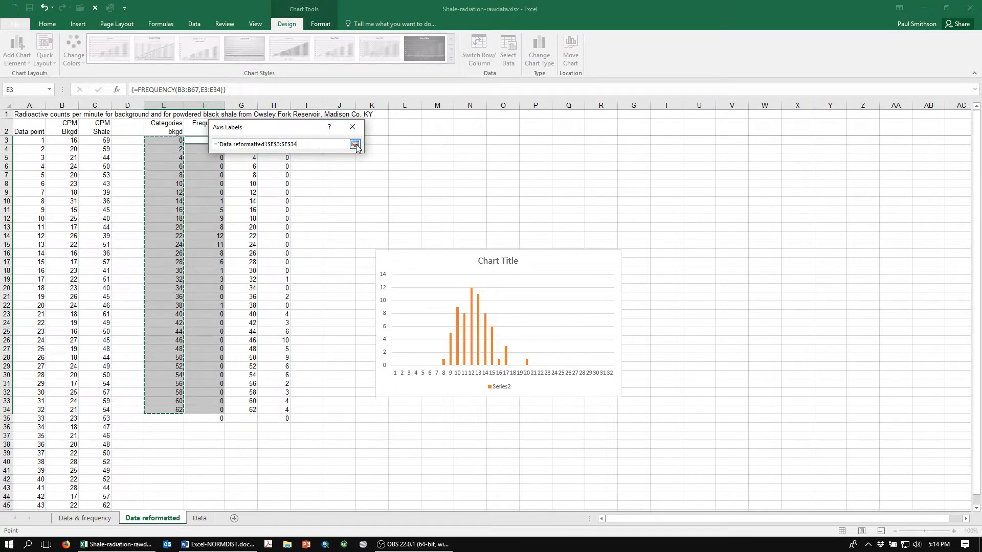
left_click(356, 144)
left_click(293, 169)
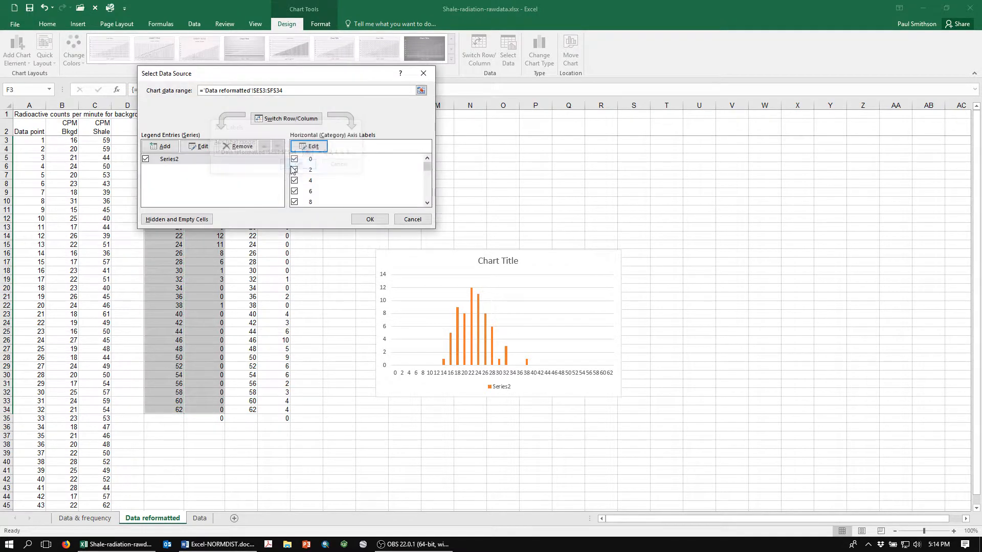
left_click(366, 221)
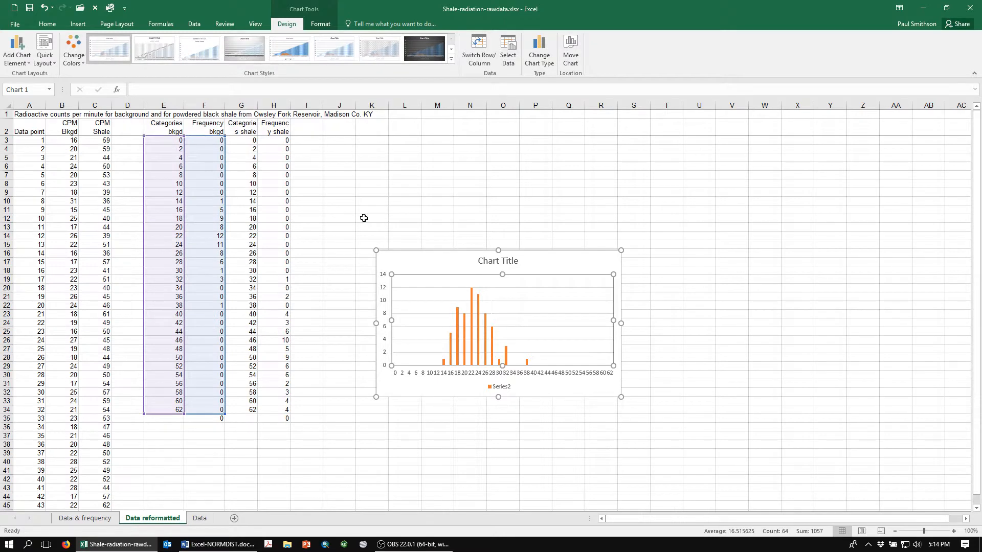
Add the shale frequencies in H3:H34 as a second chart series and move the chart up beside the data columns
right_click(538, 302)
left_click(559, 345)
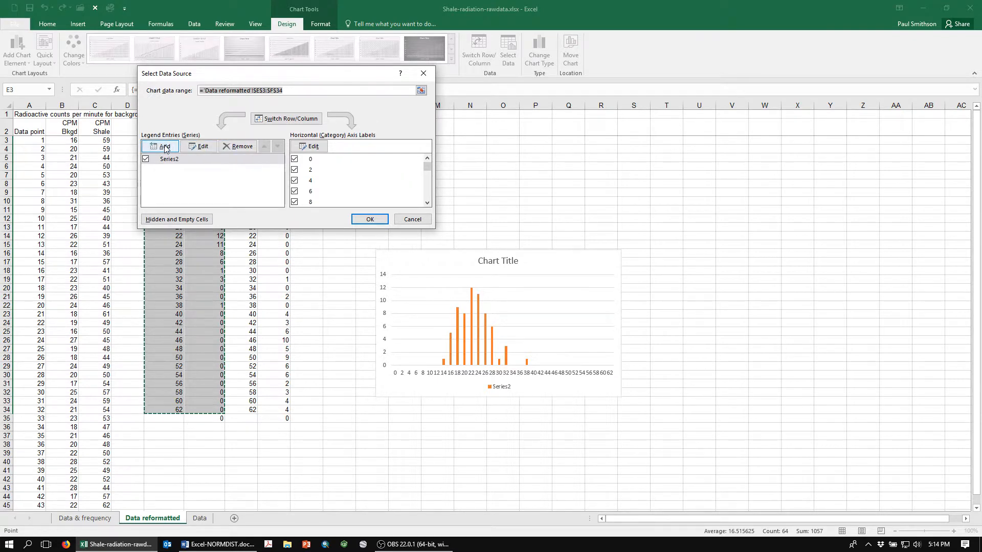
left_click(165, 147)
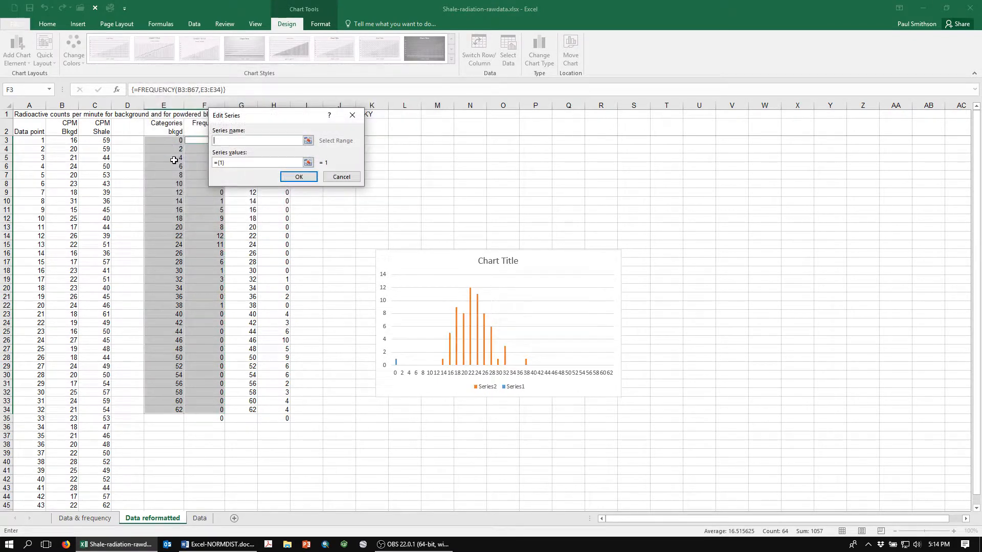
left_click(307, 162)
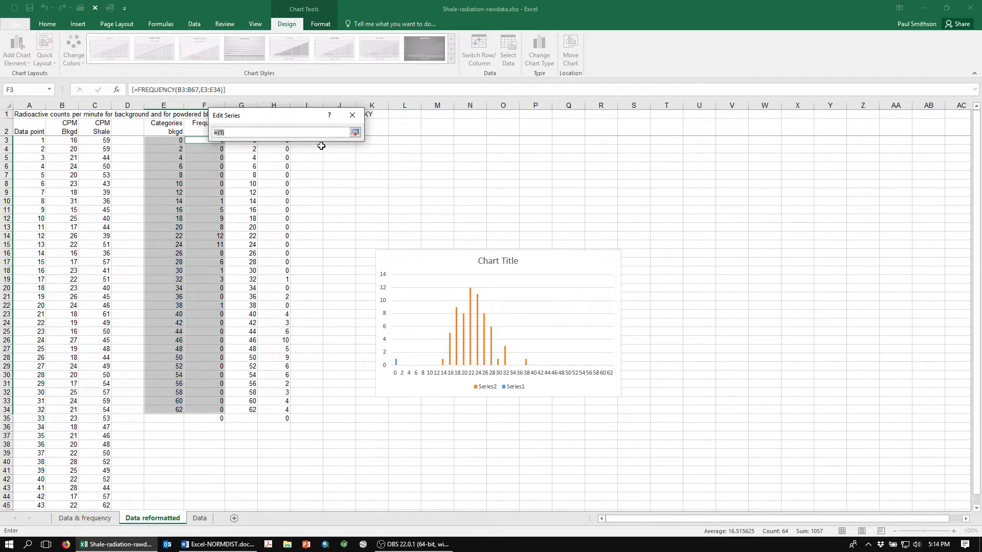
left_click_drag(285, 117, 445, 136)
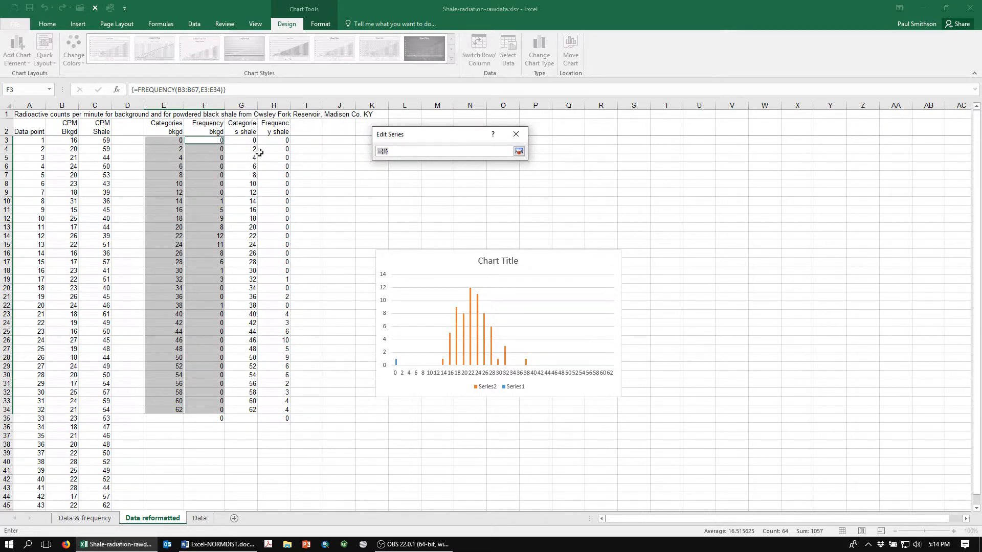
left_click_drag(274, 139, 288, 409)
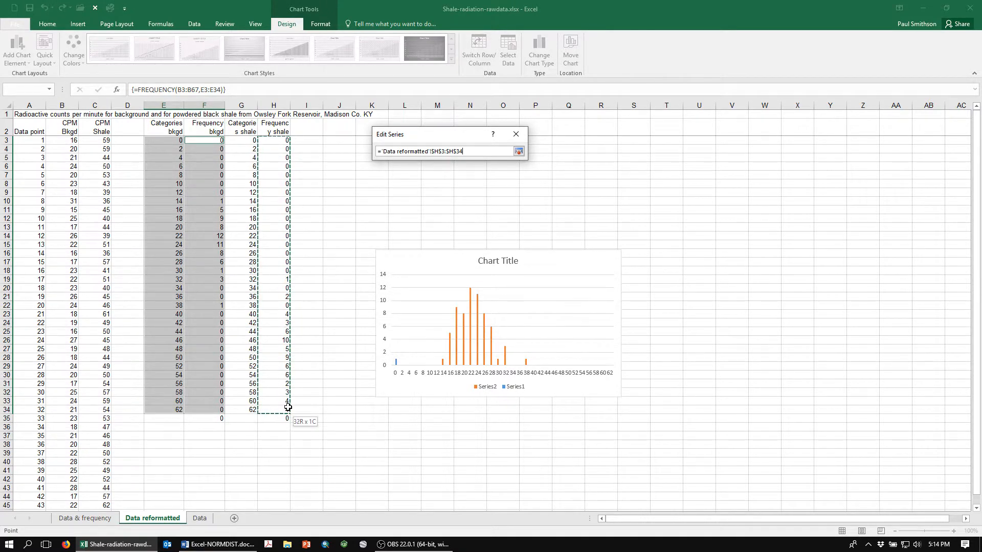
left_click(519, 151)
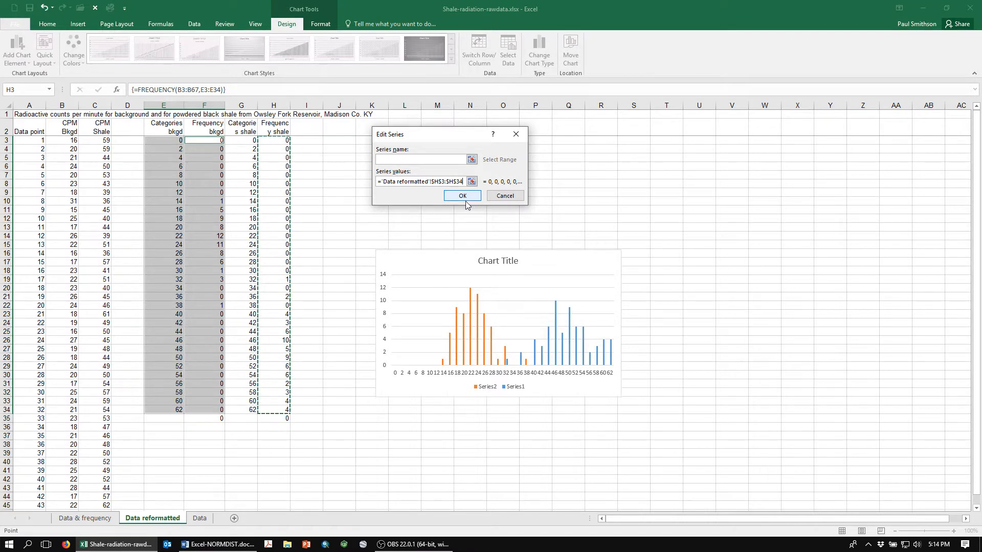
left_click(462, 201)
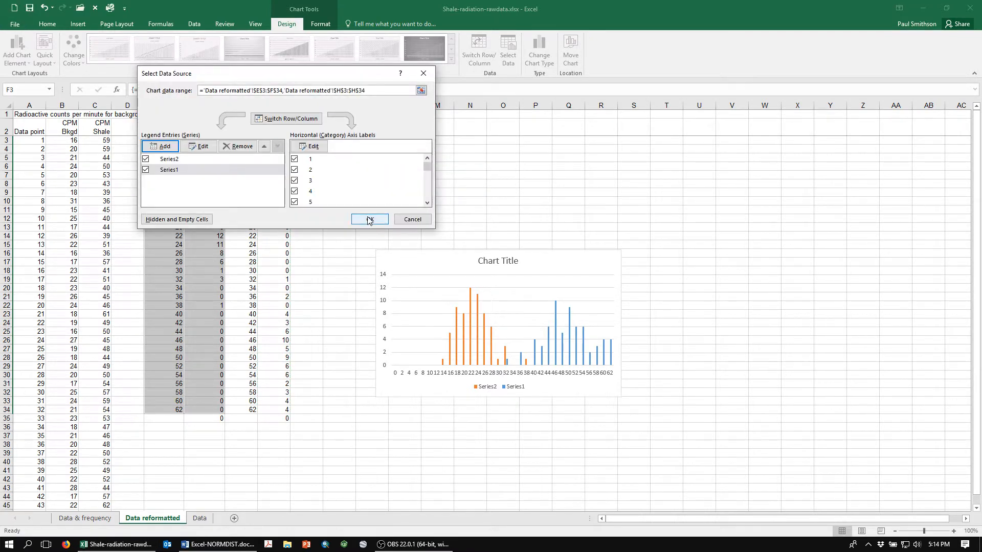
left_click(369, 220)
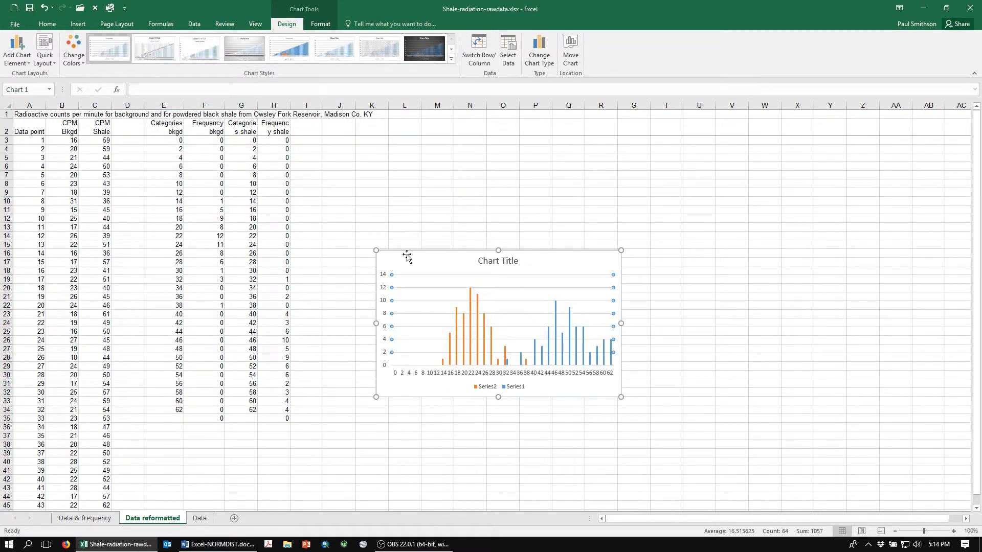
left_click_drag(407, 256, 349, 166)
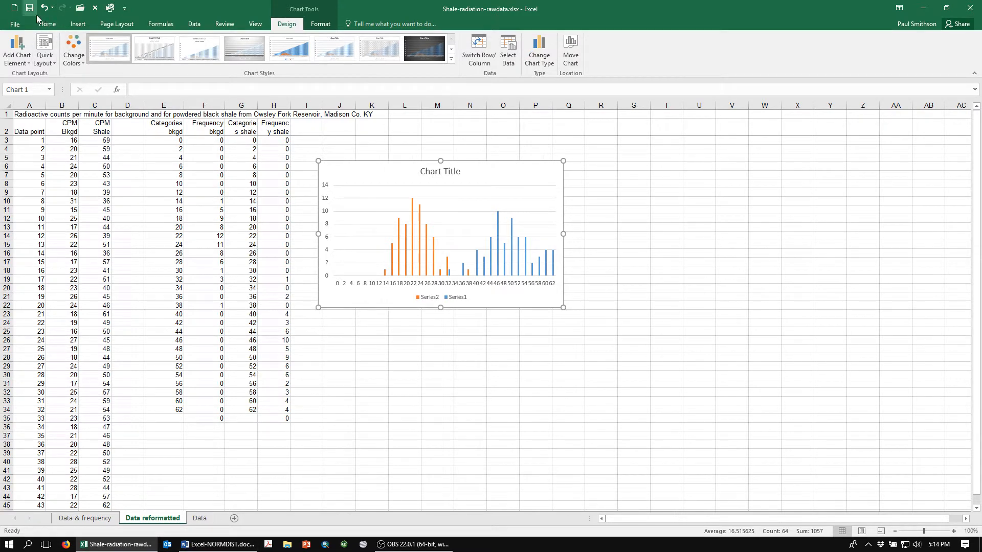
Open Shale-radiation-stats.xlsx to examine its formatted black shale versus background chart, and return to the raw data workbook
left_click(80, 8)
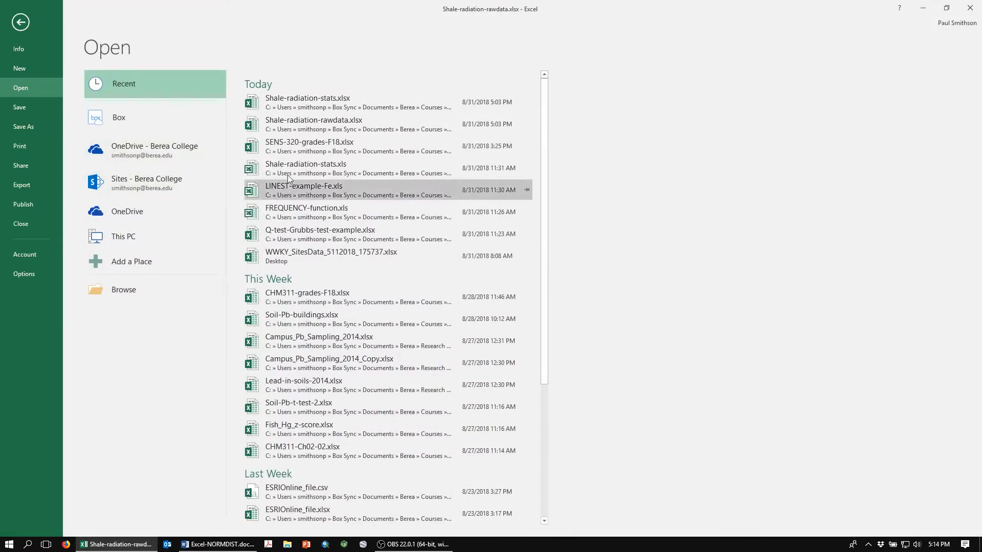
left_click(307, 97)
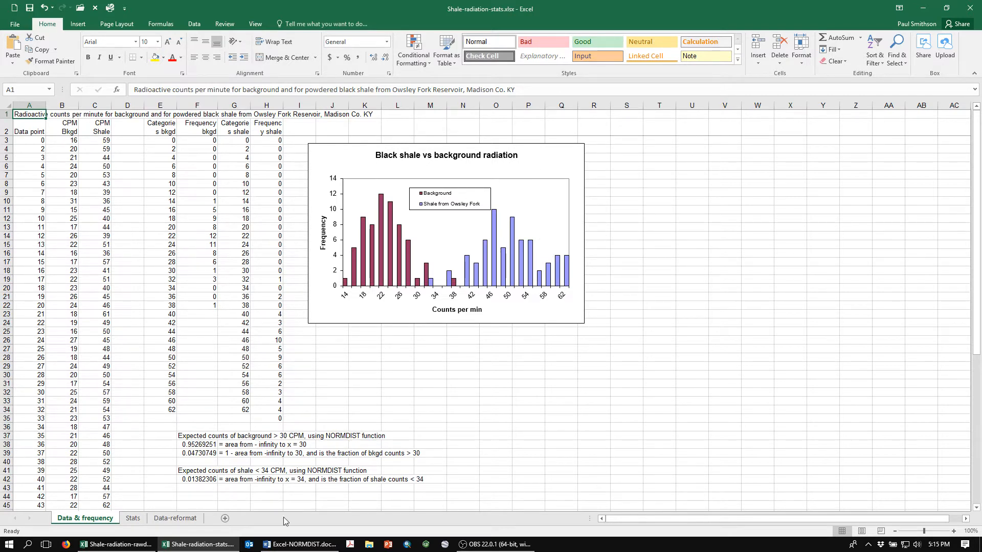
key("alt+Tab")
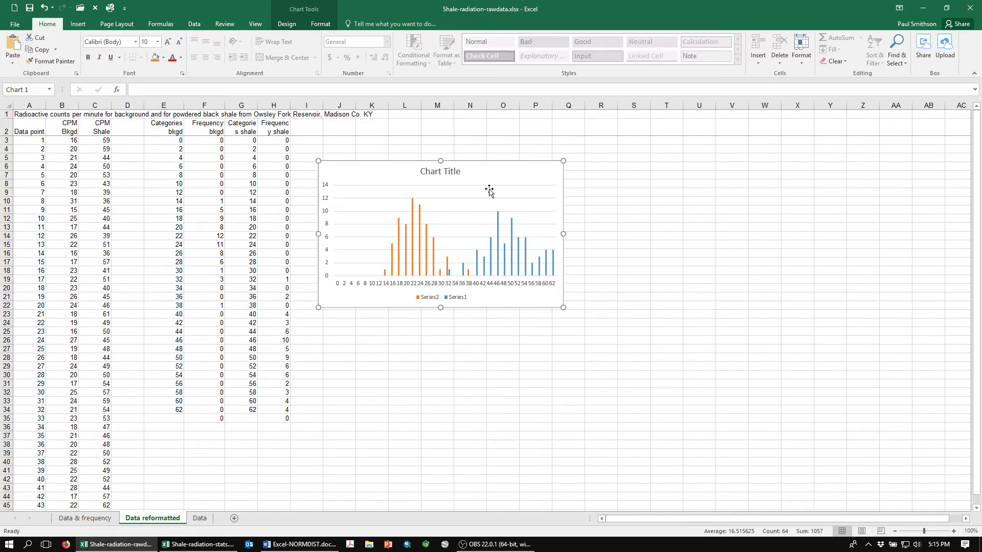
left_click(497, 544)
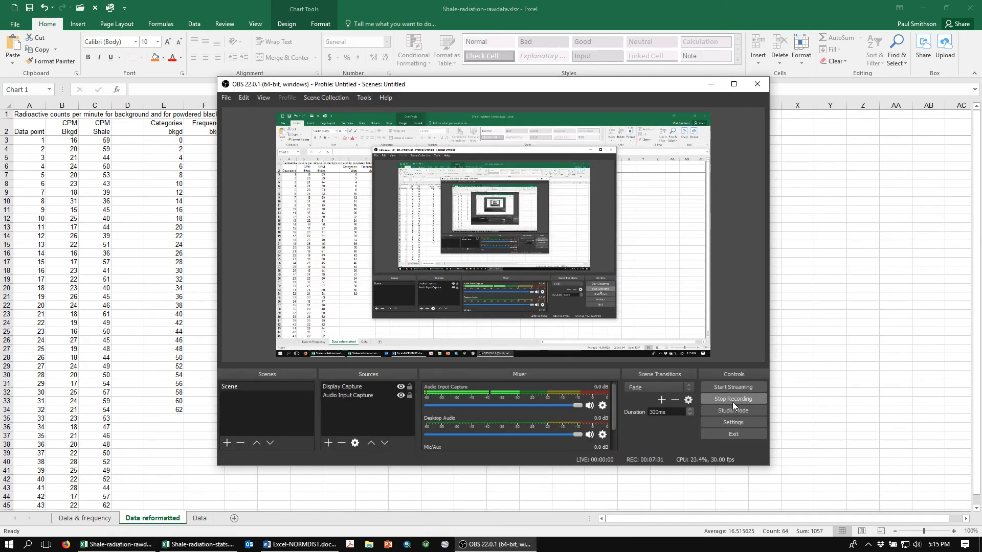